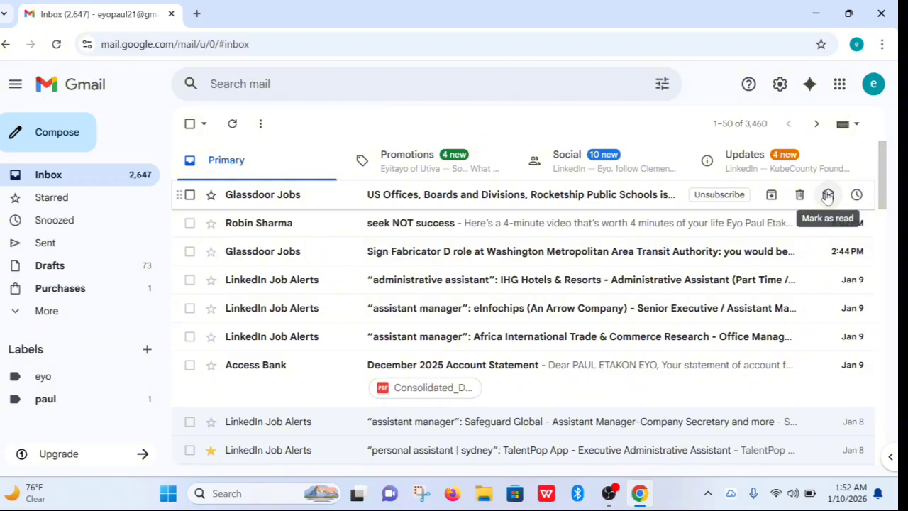
Create a new top-level label named with the account owner's two names, surname last.
click(827, 195)
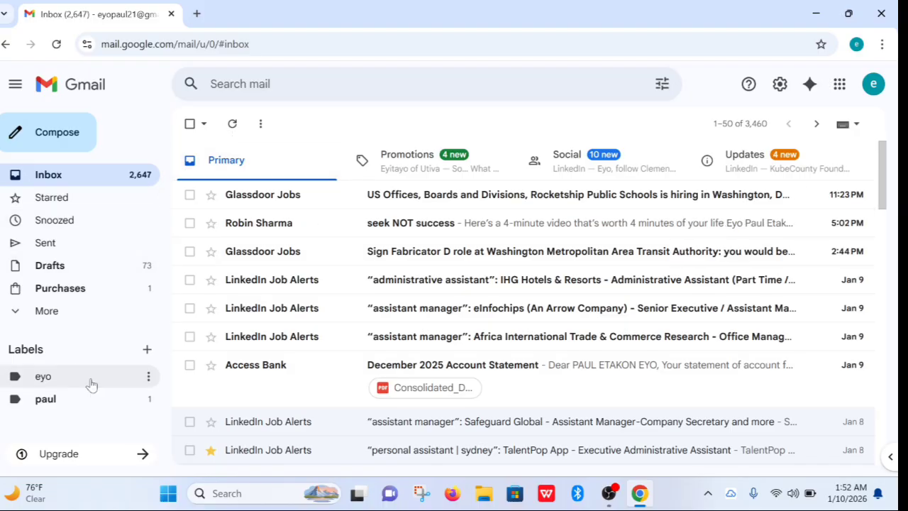
click(146, 352)
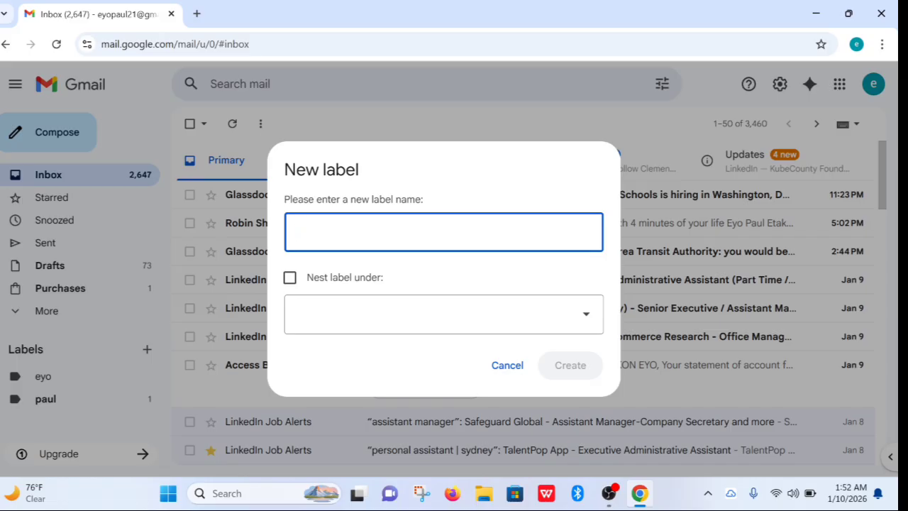
text(p)
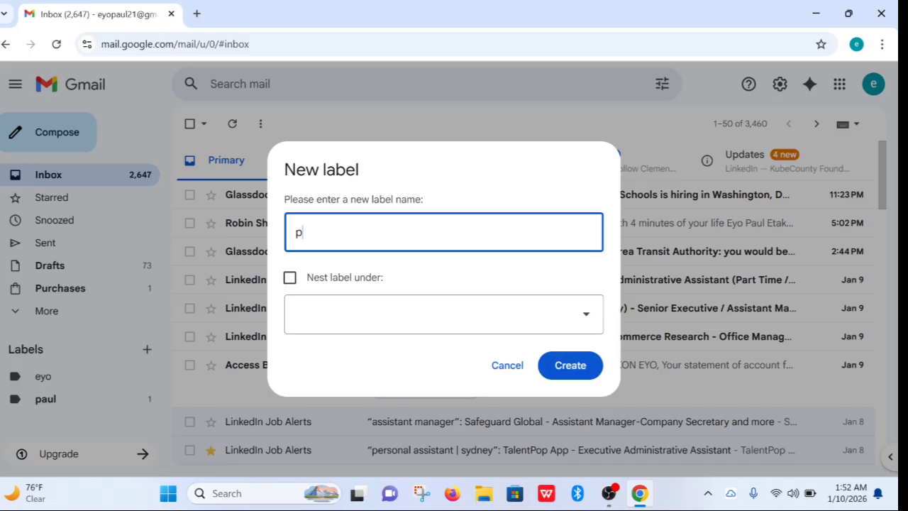
text(aul eyo)
click(578, 365)
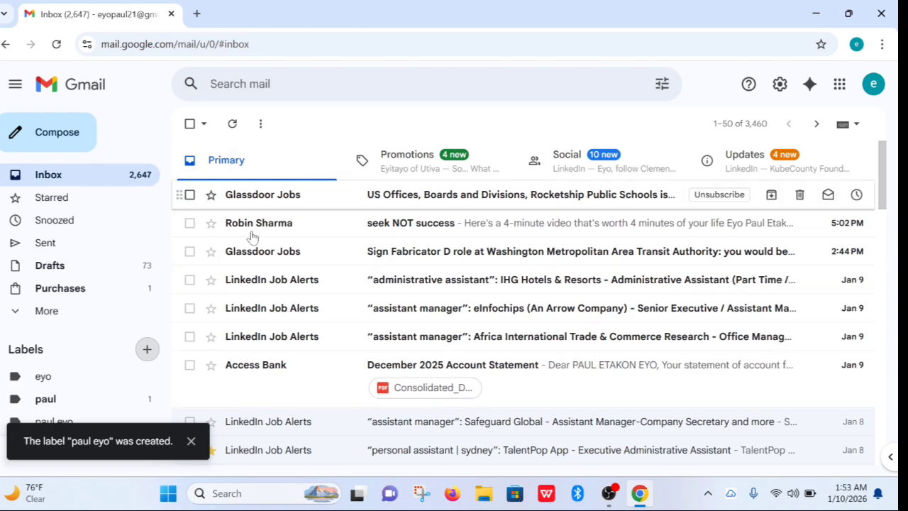
Apply the newly created label to the top seven Primary inbox emails, from the newest Glassdoor Jobs message through the Access Bank statement.
click(189, 194)
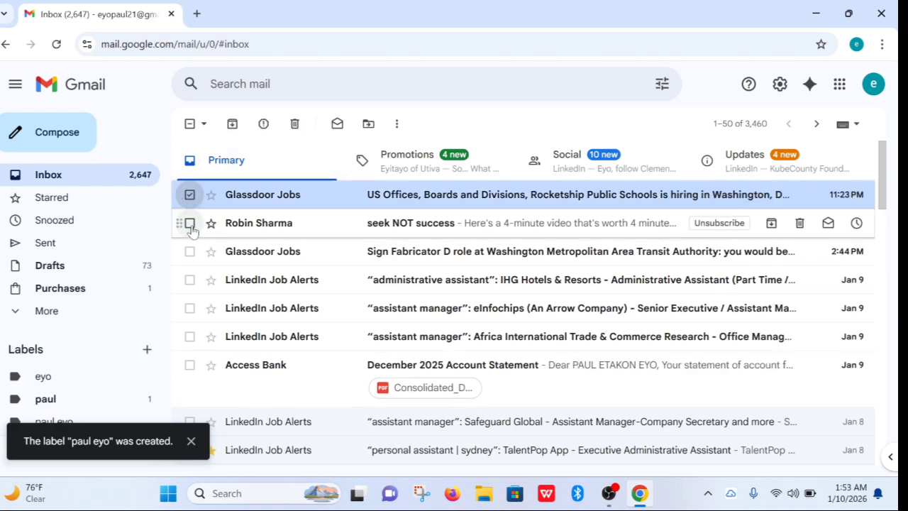
click(190, 224)
click(190, 252)
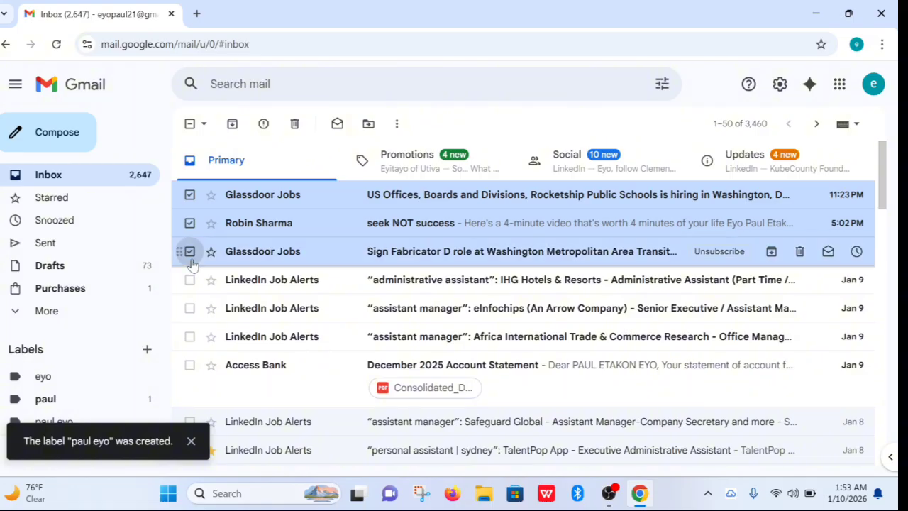
click(190, 280)
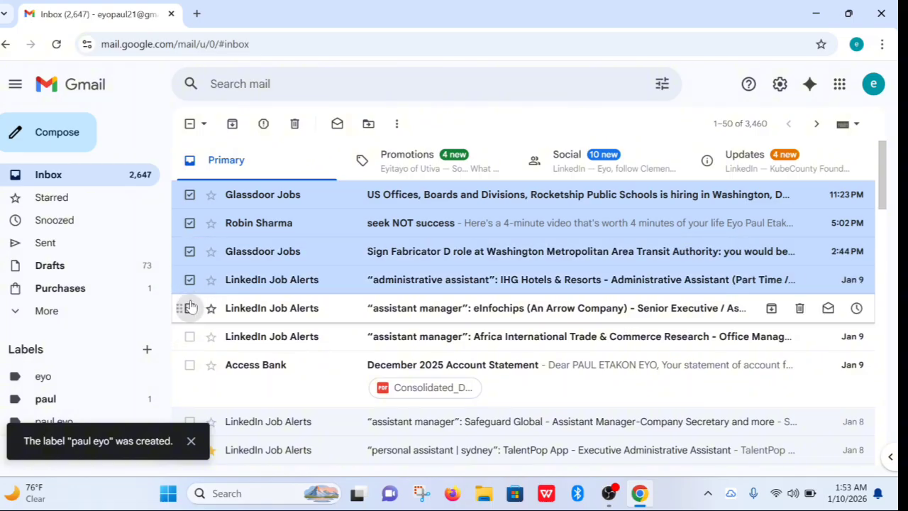
click(189, 307)
click(189, 336)
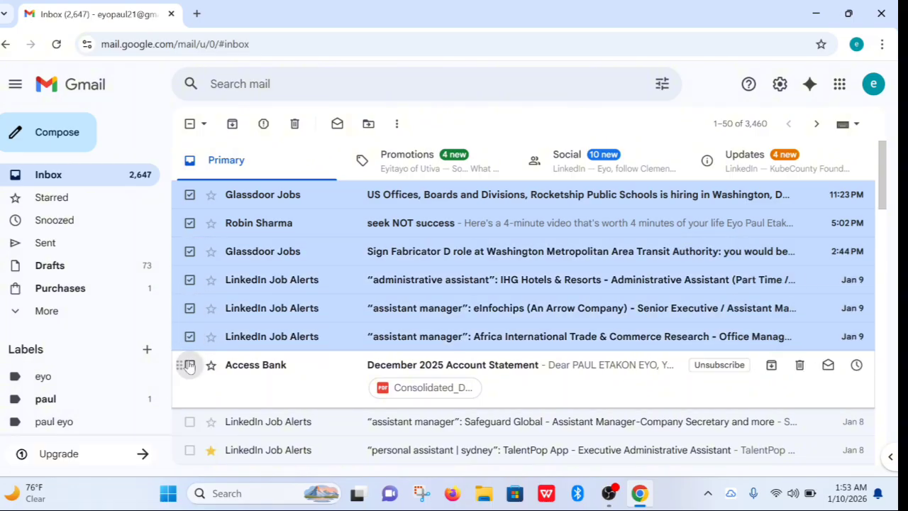
click(189, 364)
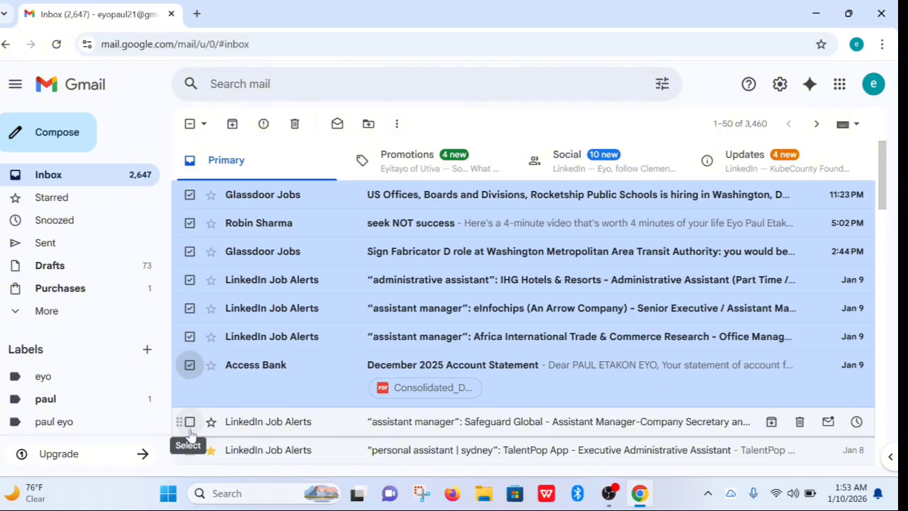
click(394, 127)
mouse_move(441, 201)
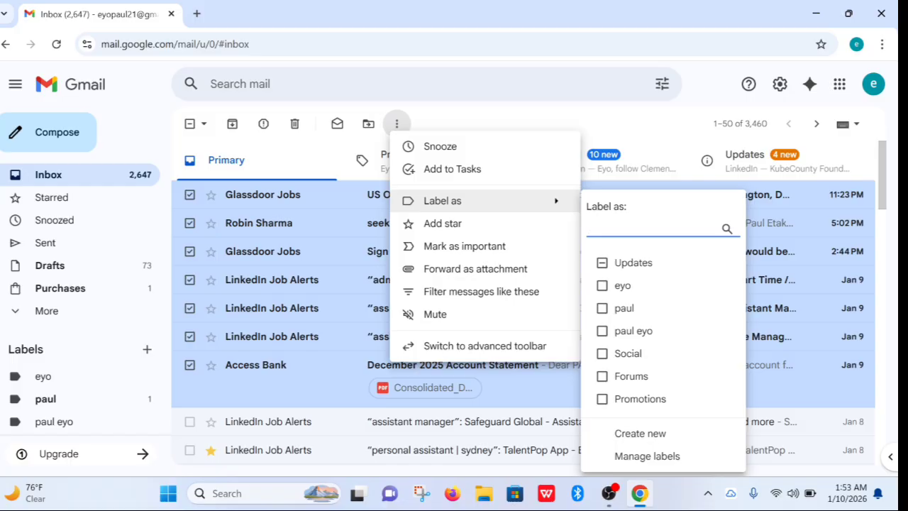
click(624, 332)
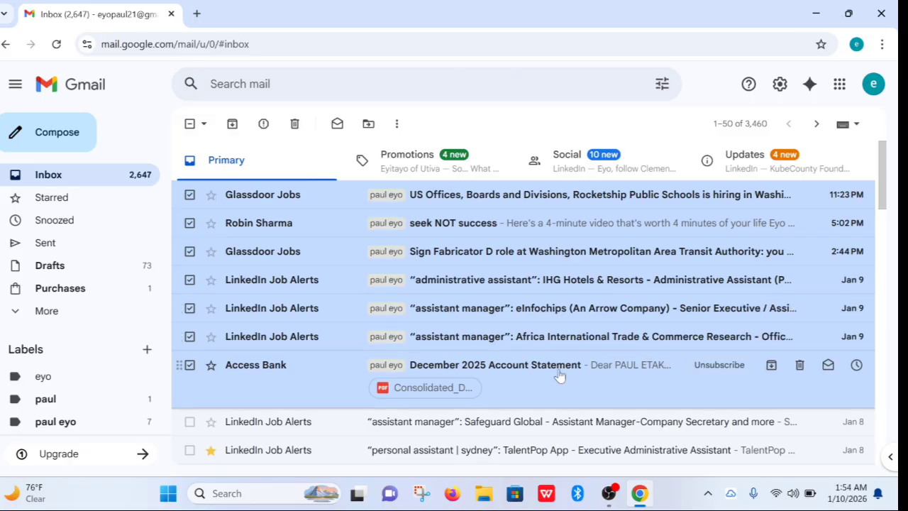
Star the Access Bank statement email and the three LinkedIn Job Alerts emails directly above it.
scroll(560, 376, down, 2)
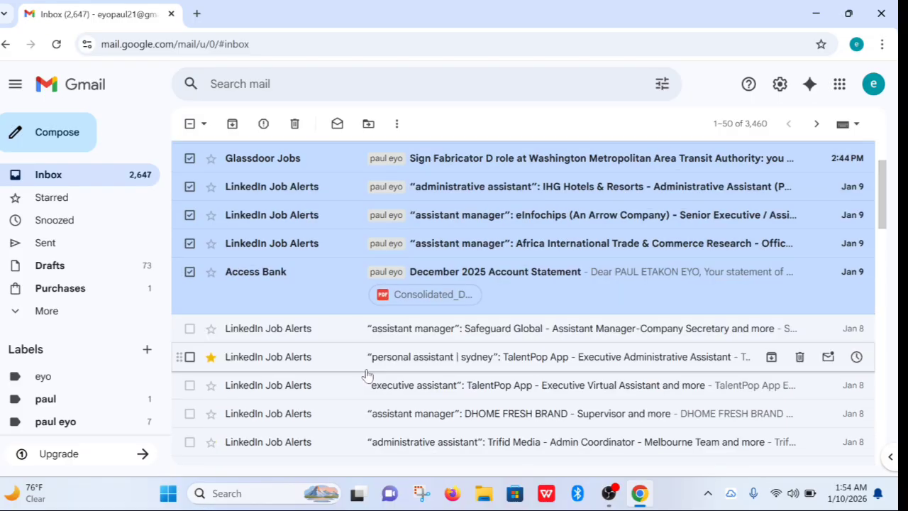
click(211, 271)
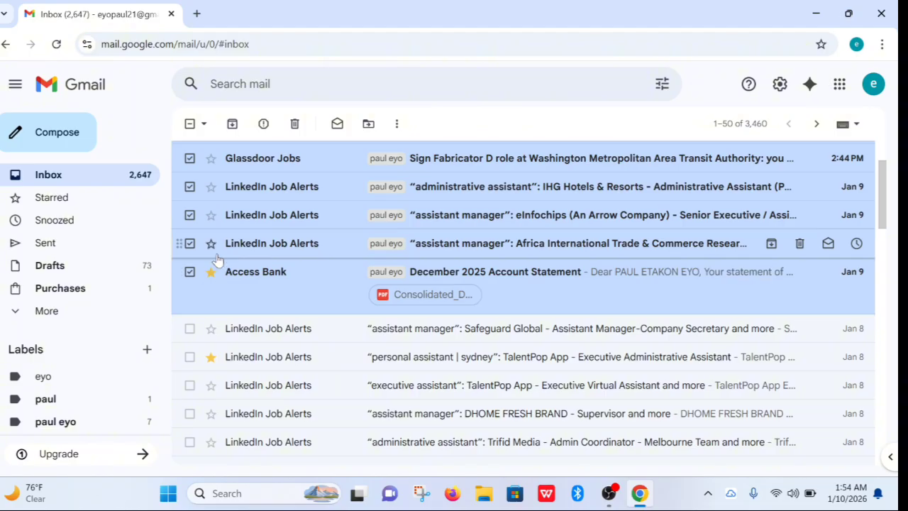
click(211, 245)
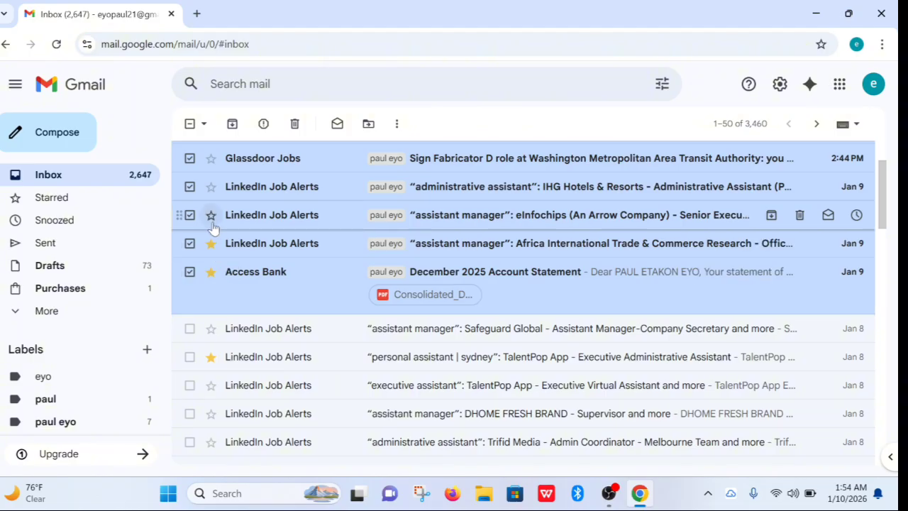
click(211, 216)
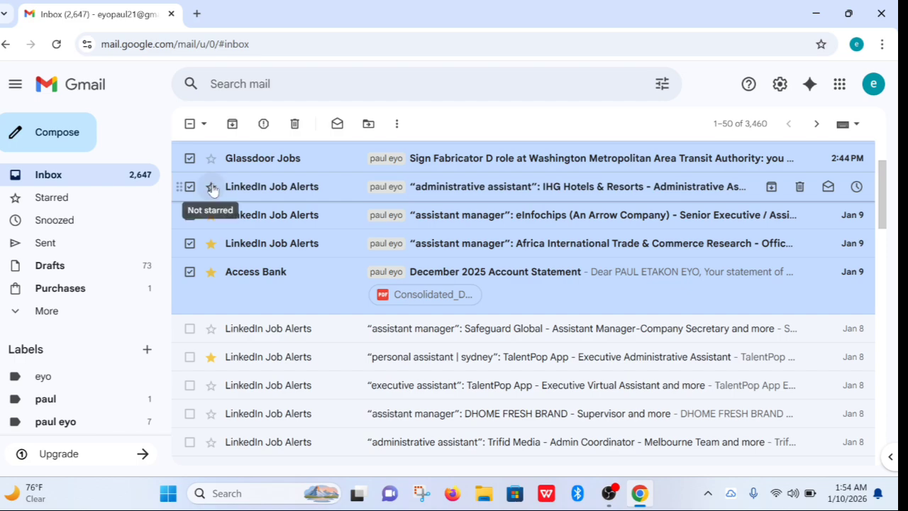
click(212, 187)
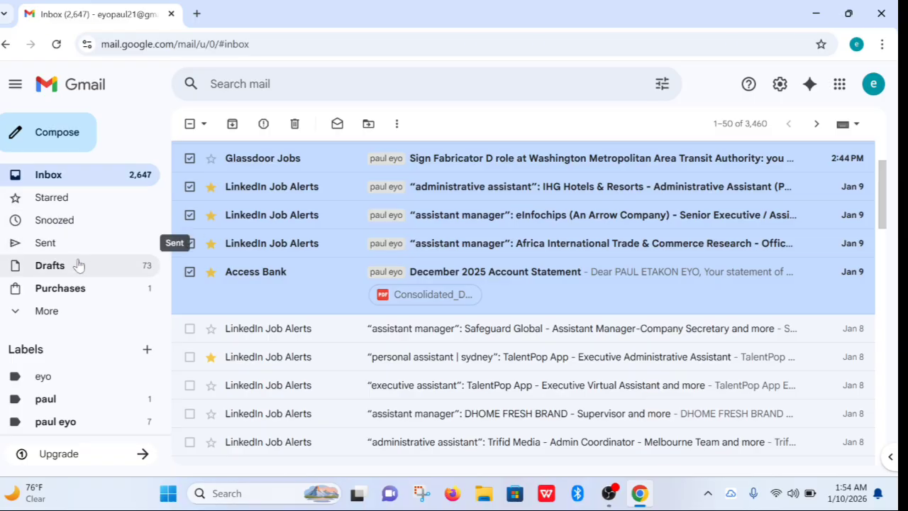
Expand the mailbox folder list and examine the additional actions available for the selected emails.
click(47, 312)
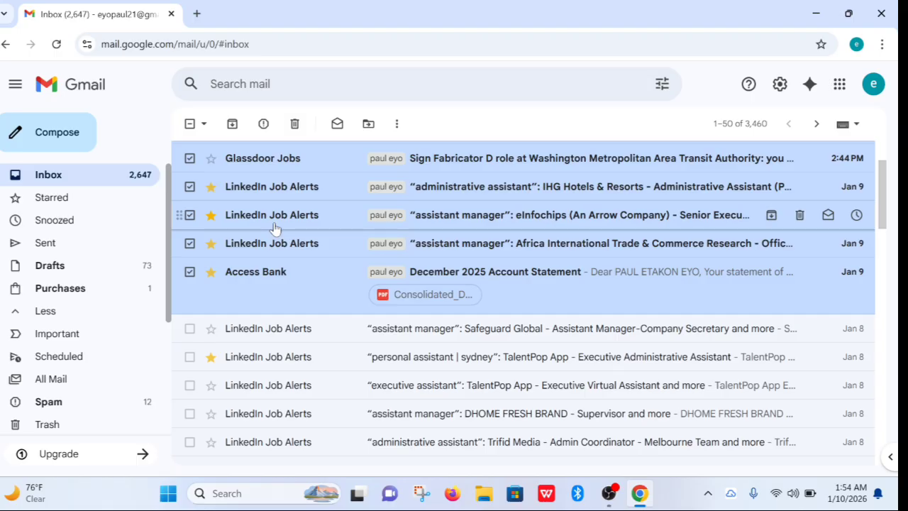
click(396, 125)
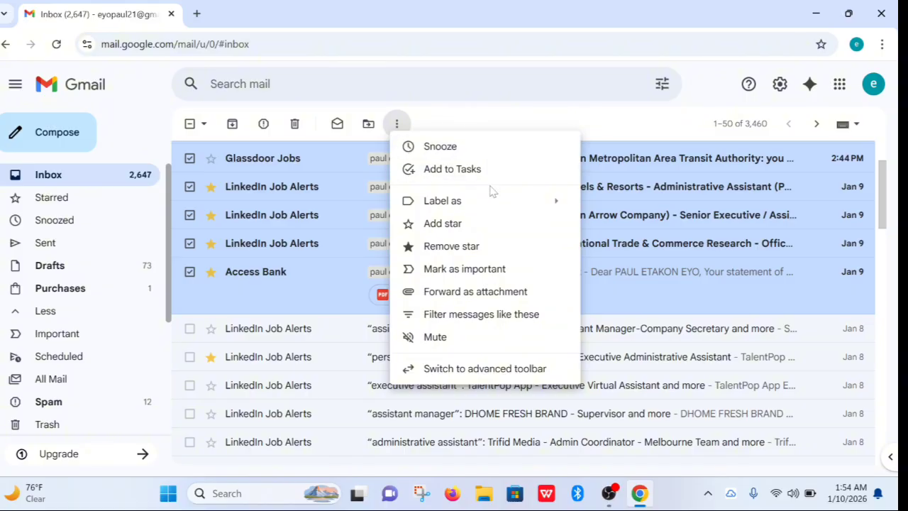
mouse_move(516, 203)
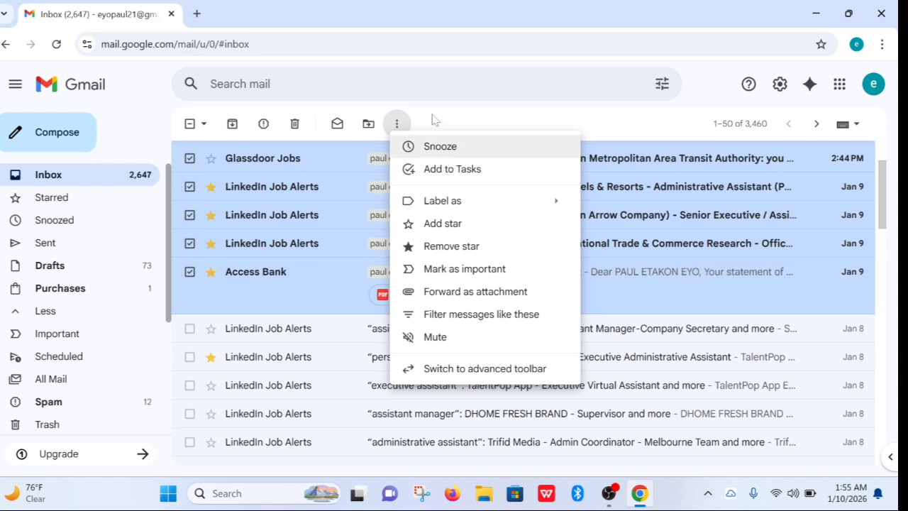
click(614, 124)
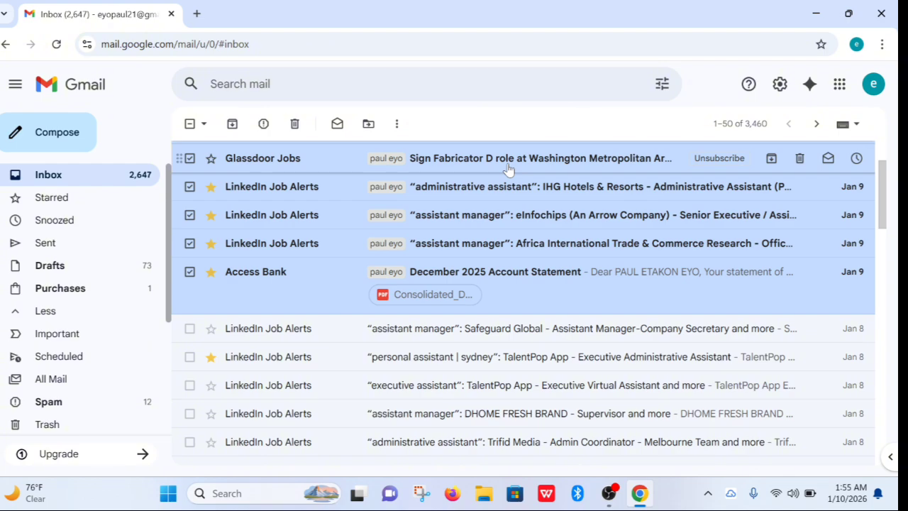
Open the Filters and Blocked Addresses settings and examine the criteria form for a new filter without creating one.
click(779, 86)
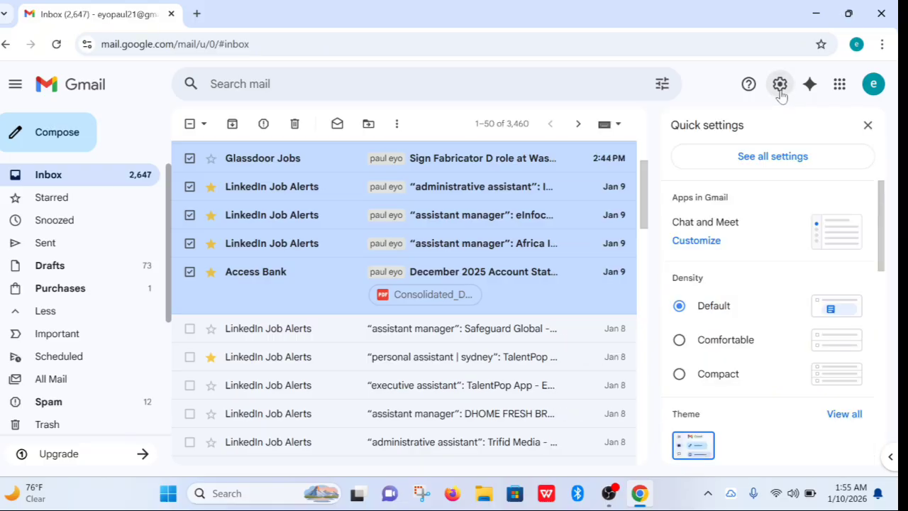
click(755, 159)
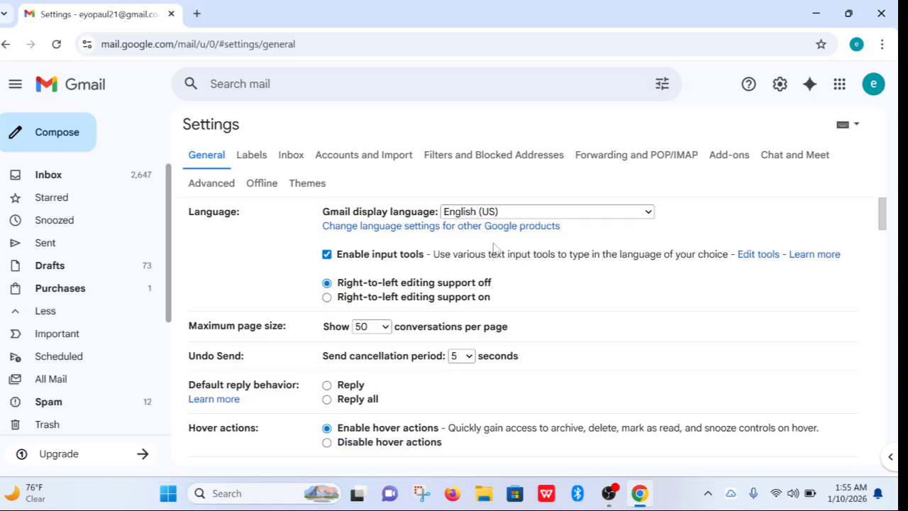
click(518, 155)
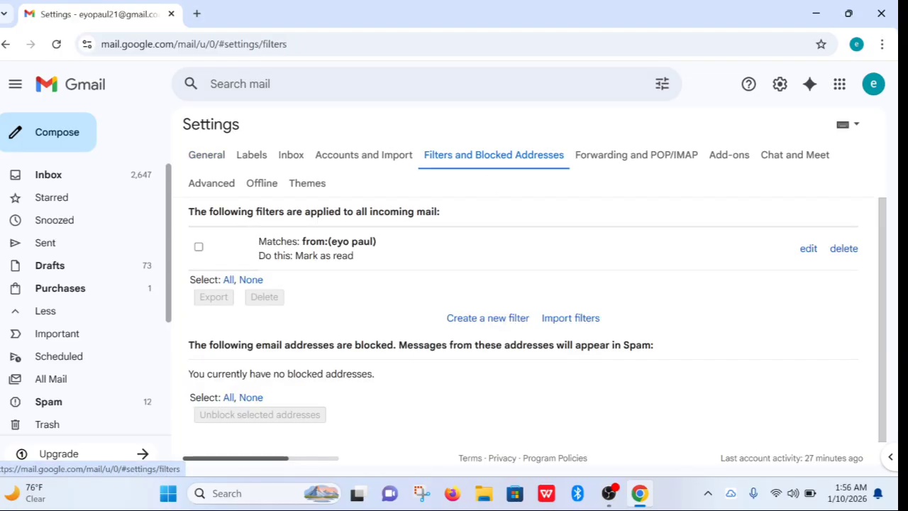
click(506, 324)
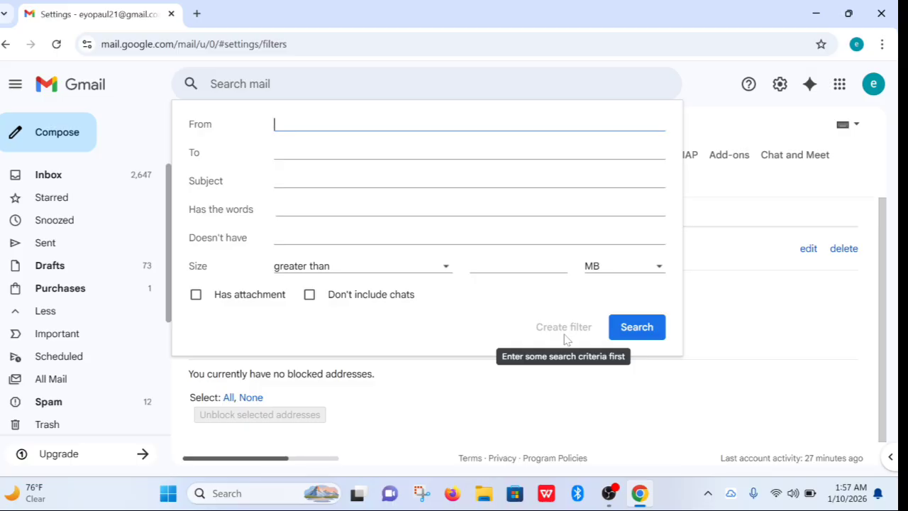
click(751, 339)
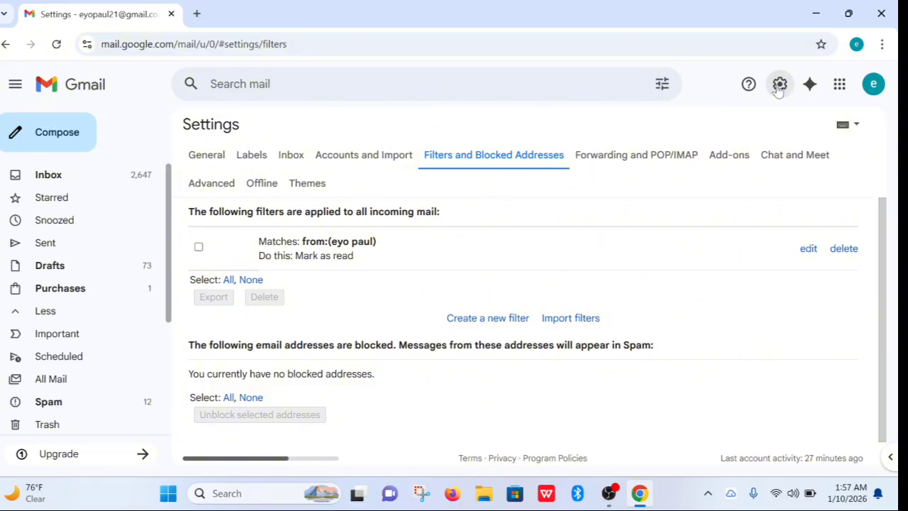
Examine the signature section of the General settings, including the naming dialog for a new signature, without creating one.
click(6, 44)
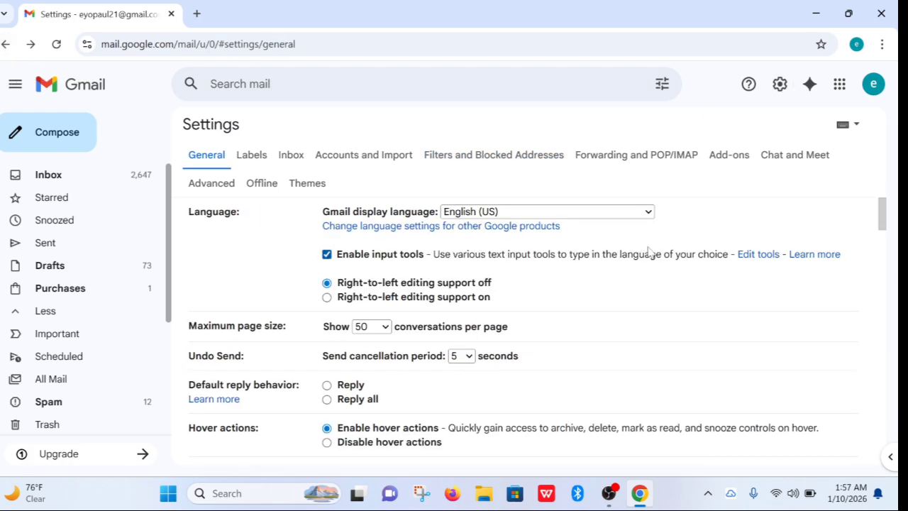
scroll(637, 303, down, 5)
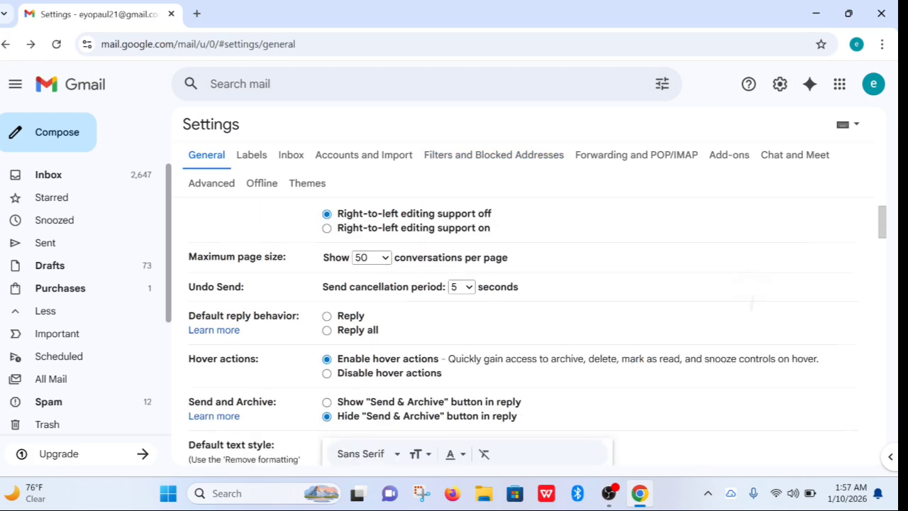
scroll(537, 332, down, 7)
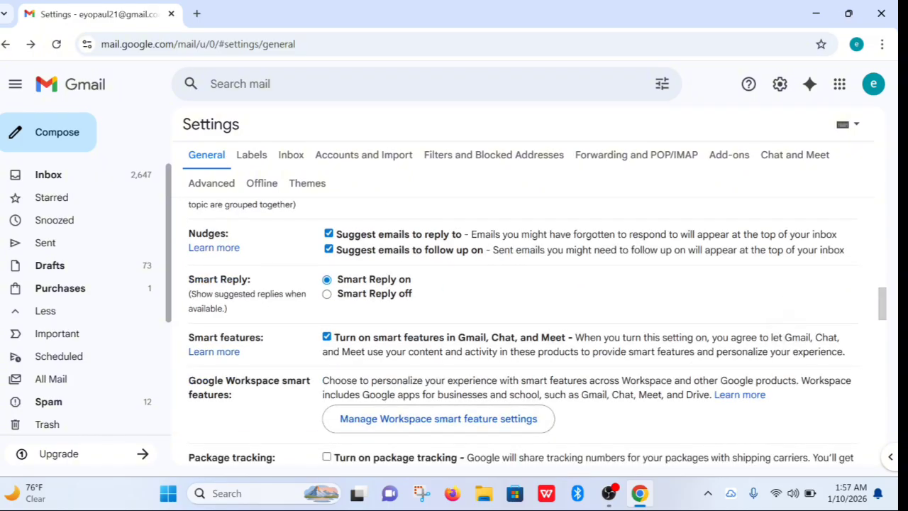
scroll(521, 326, down, 4)
scroll(521, 326, down, 7)
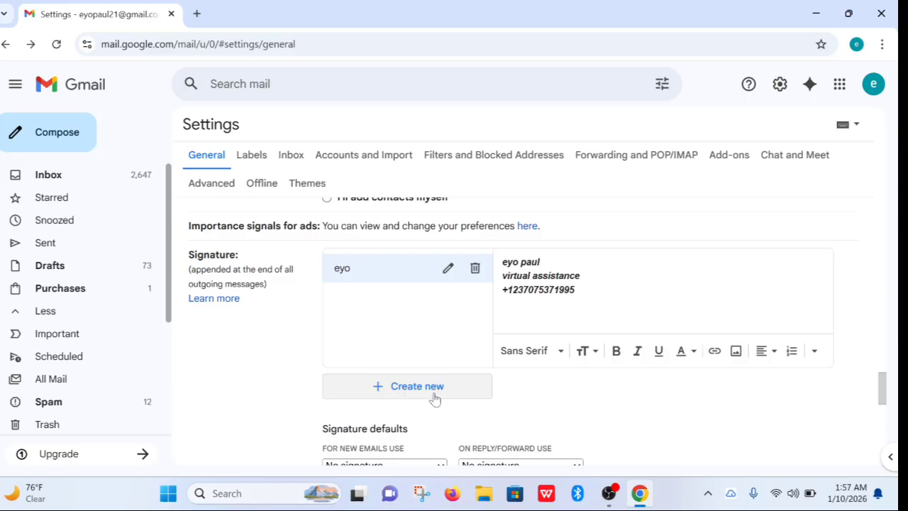
scroll(435, 399, down, 2)
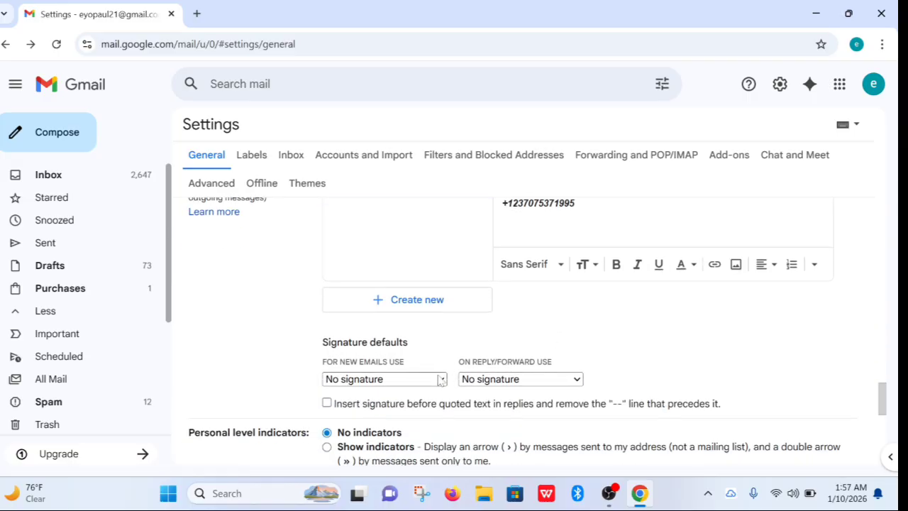
click(447, 307)
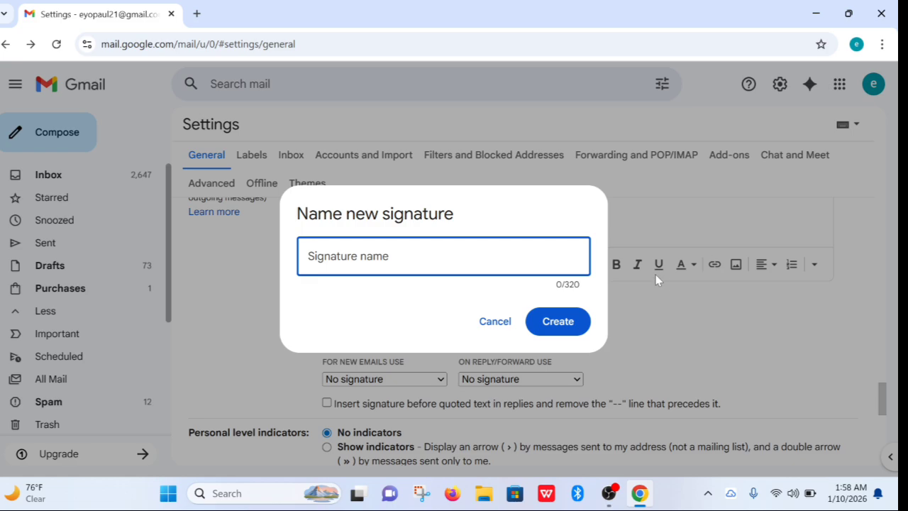
click(492, 329)
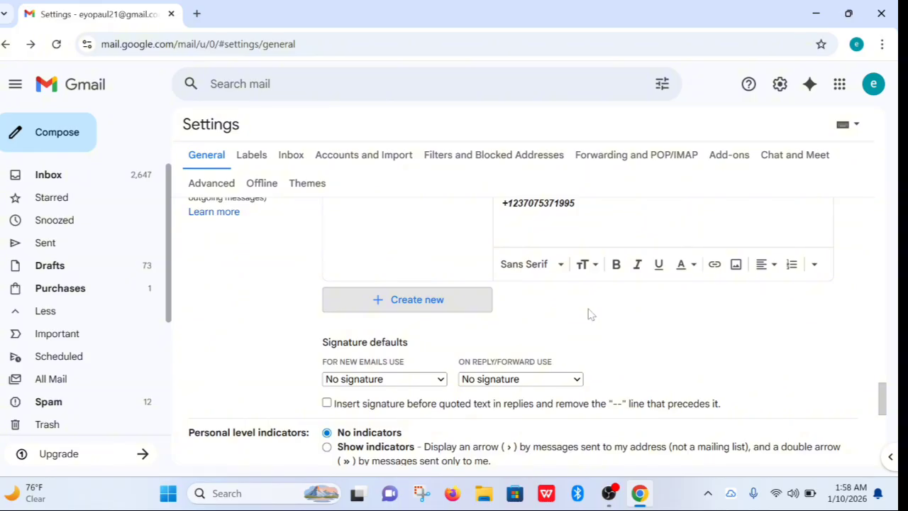
scroll(590, 314, up, 2)
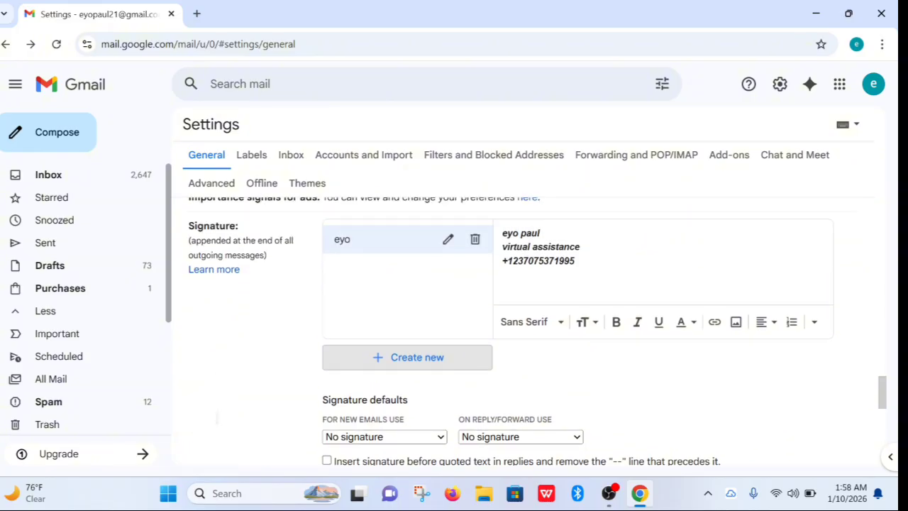
scroll(537, 331, up, 3)
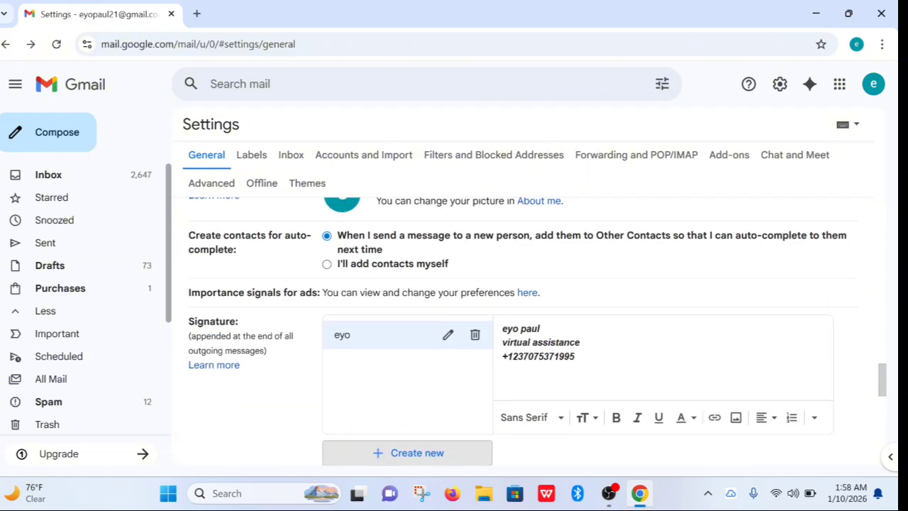
scroll(522, 328, up, 7)
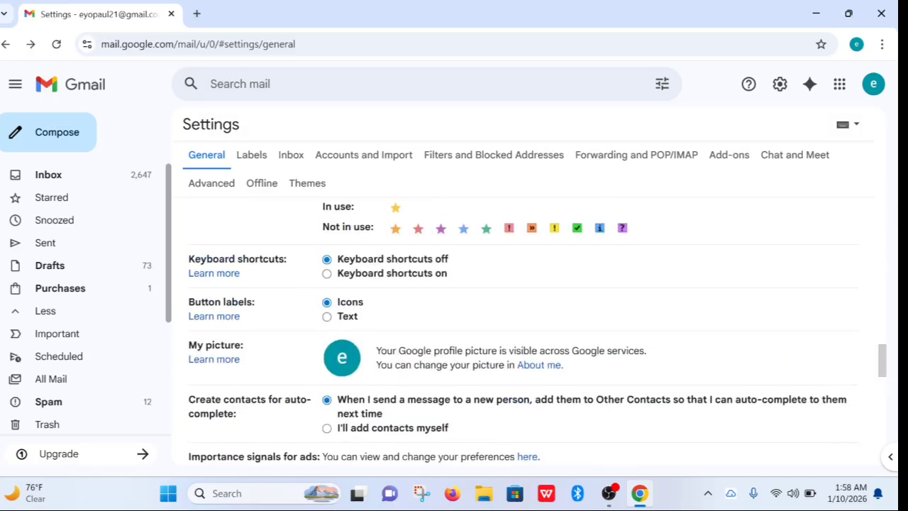
Switch from the Gmail settings to Google Calendar.
scroll(522, 330, up, 4)
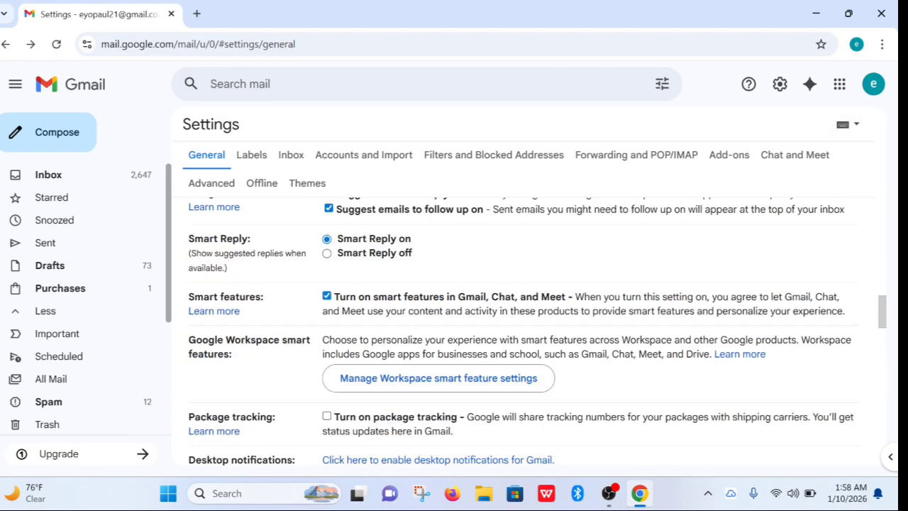
scroll(522, 330, up, 10)
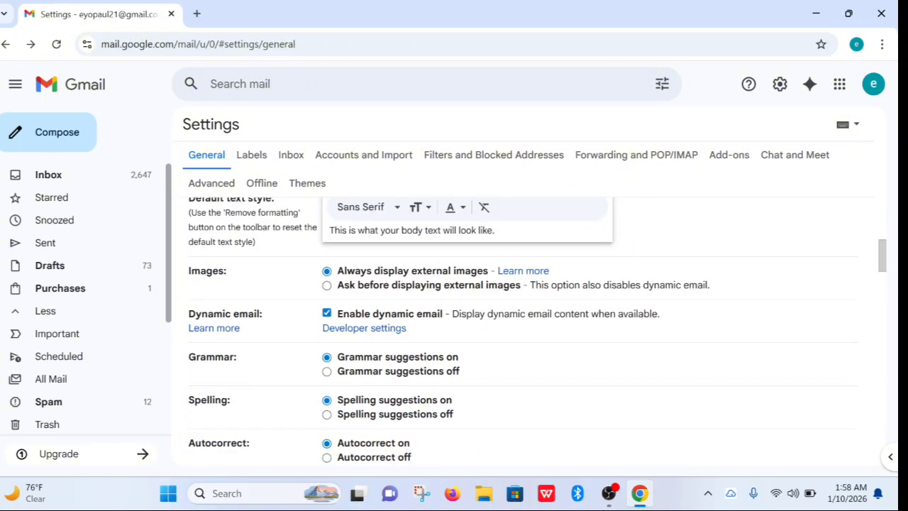
scroll(522, 330, up, 7)
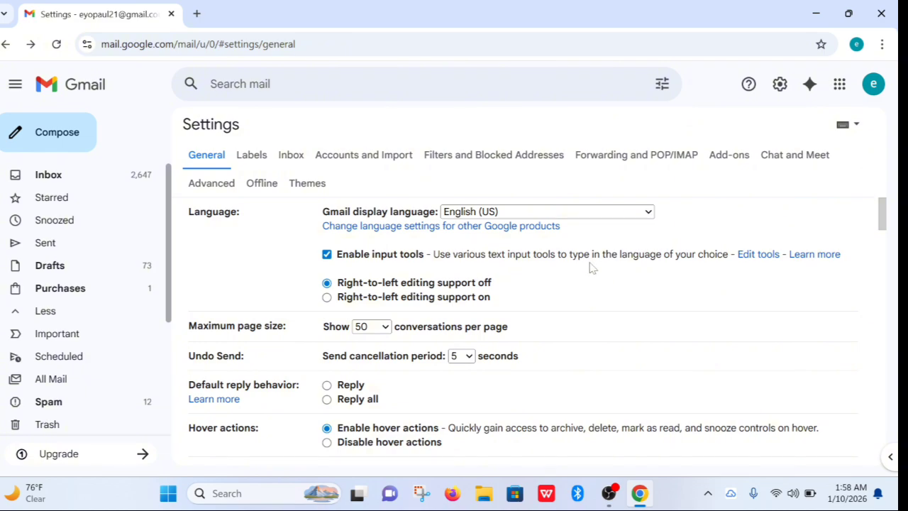
click(841, 86)
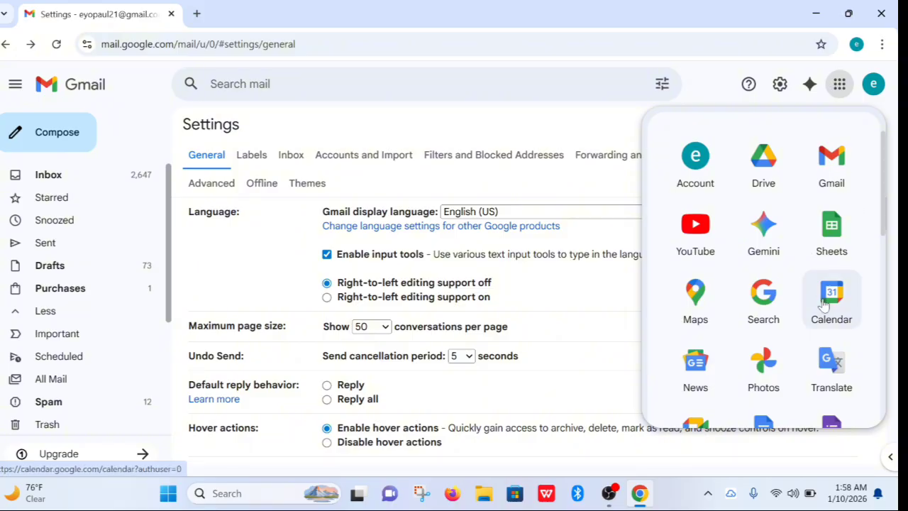
click(822, 304)
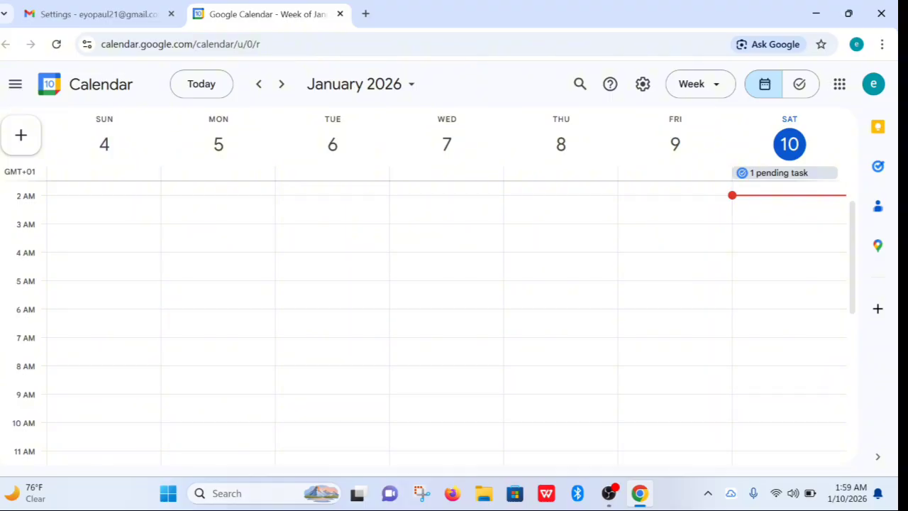
Examine the calendar view options, keeping the week view and discarding any untitled draft event.
click(716, 94)
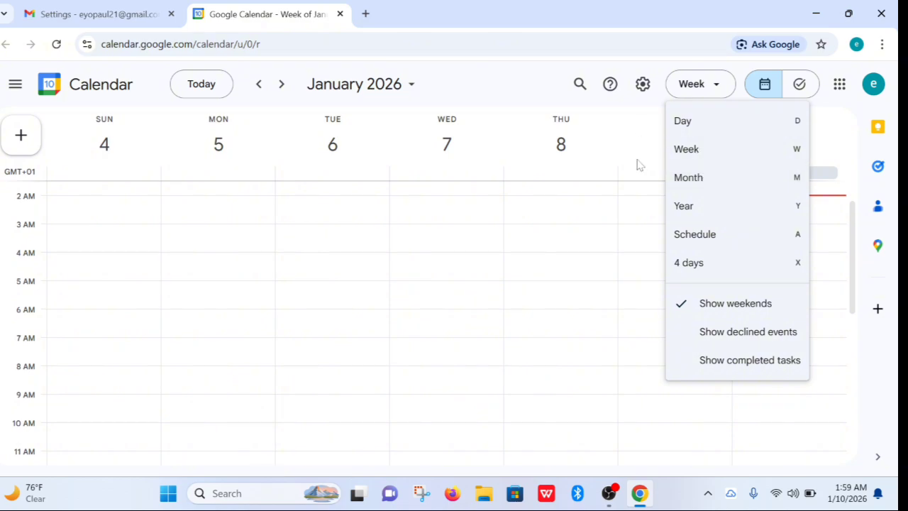
click(513, 112)
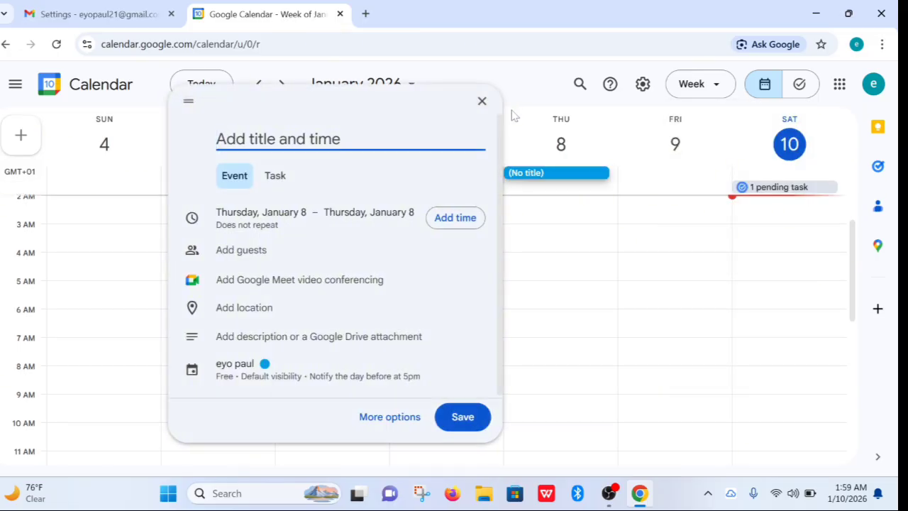
click(481, 103)
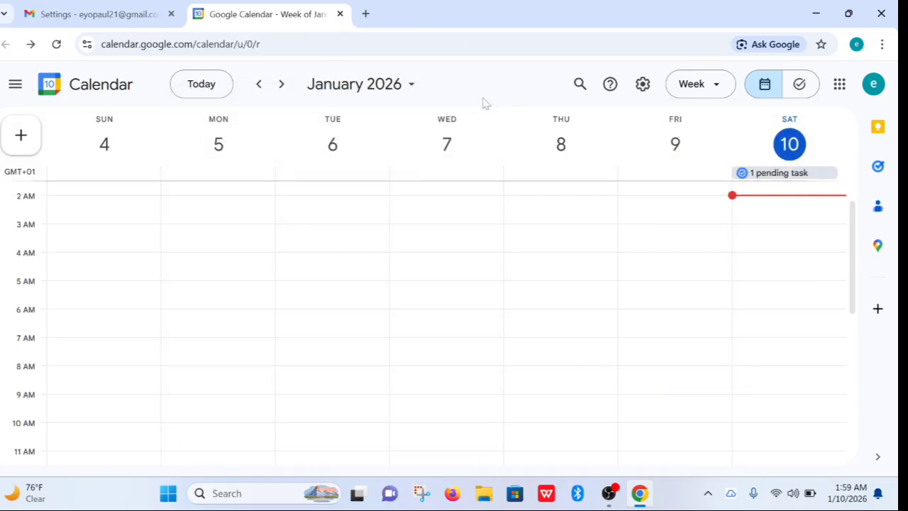
click(24, 137)
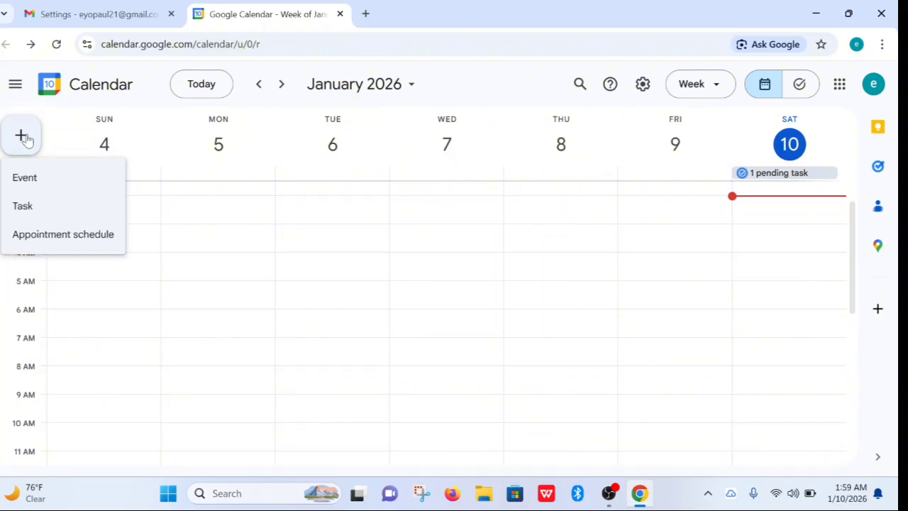
click(49, 187)
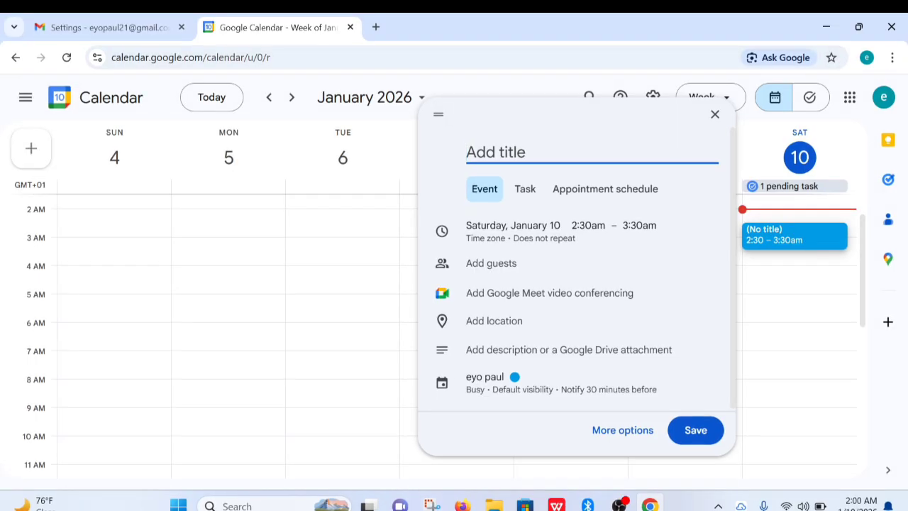
click(715, 116)
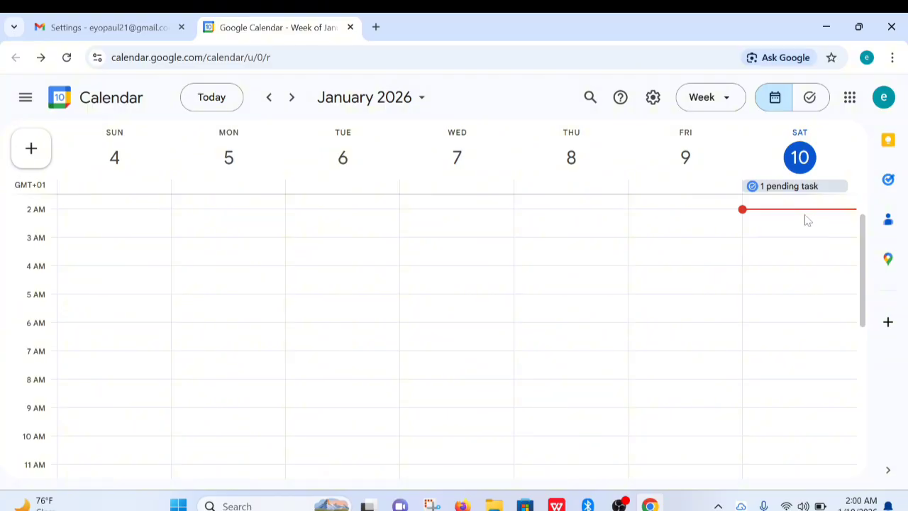
Start a new event in the calendar.
click(31, 148)
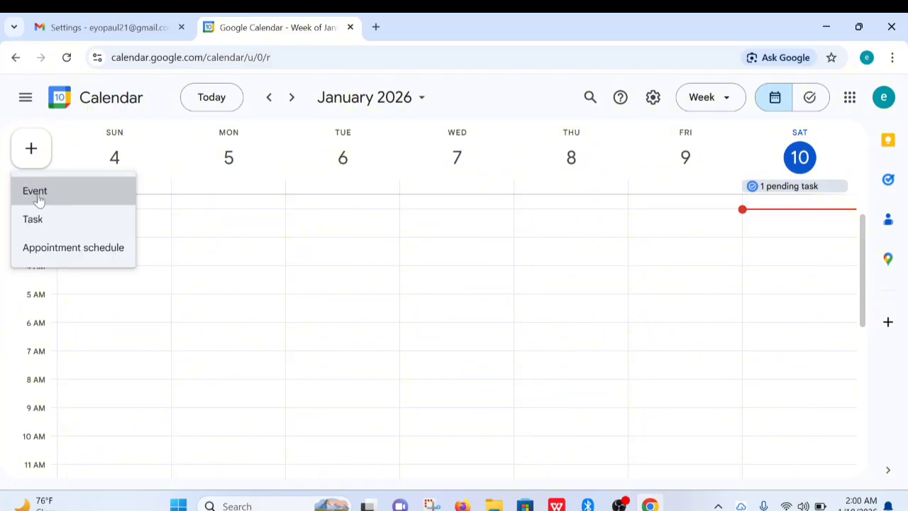
click(39, 197)
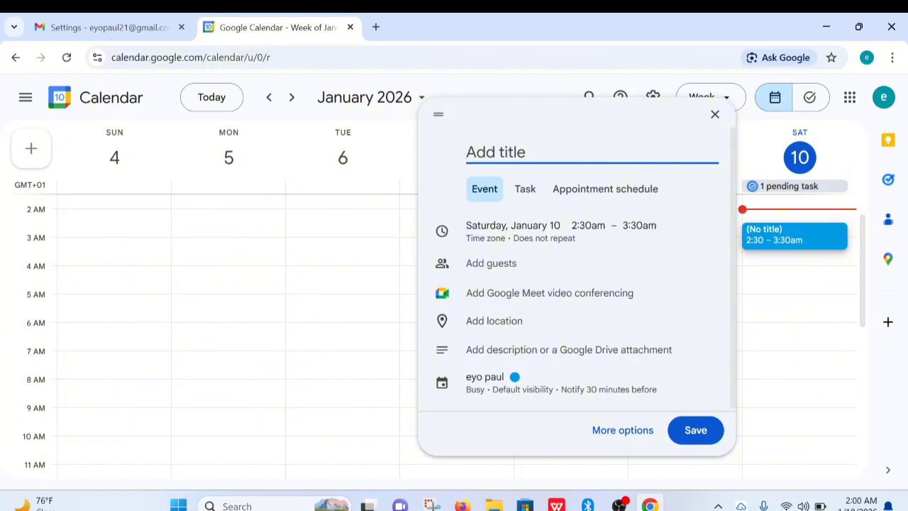
text(reher)
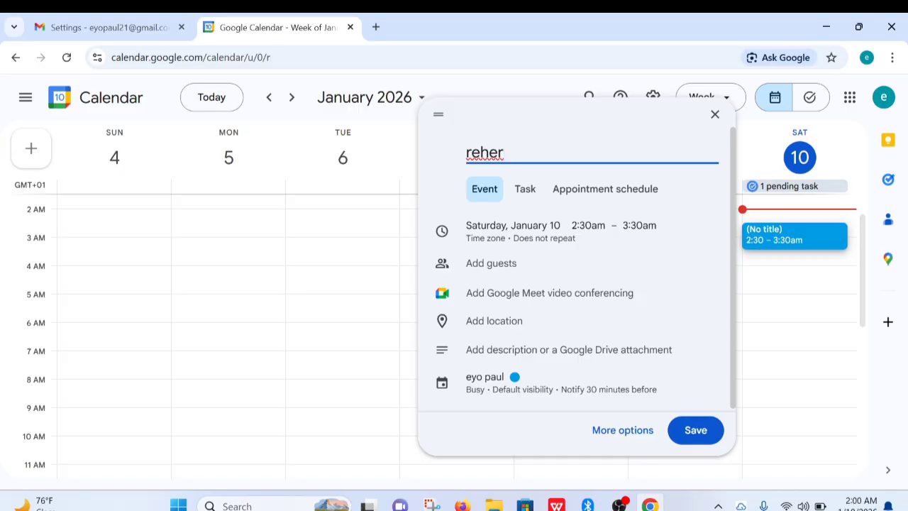
key(BackSpace)
key(BackSpace)
key(BackSpace)
key(BackSpace)
key(BackSpace)
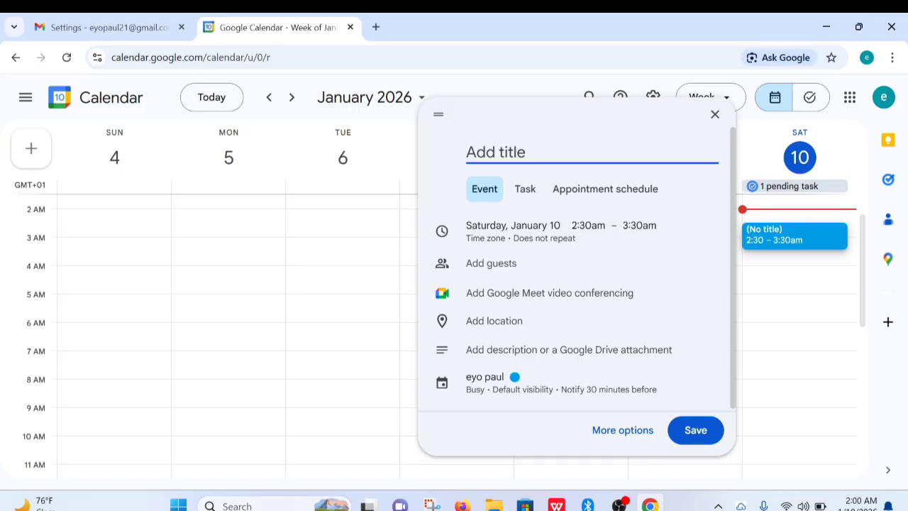
text(m)
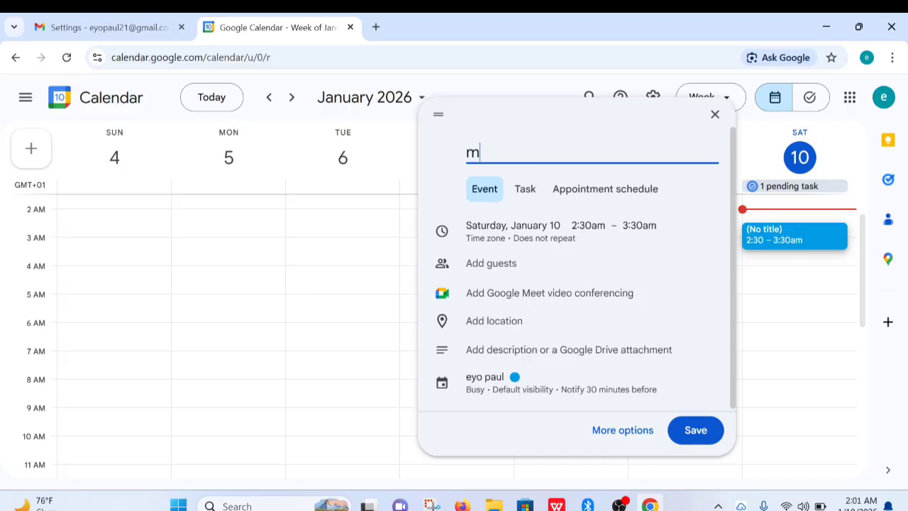
key(BackSpace)
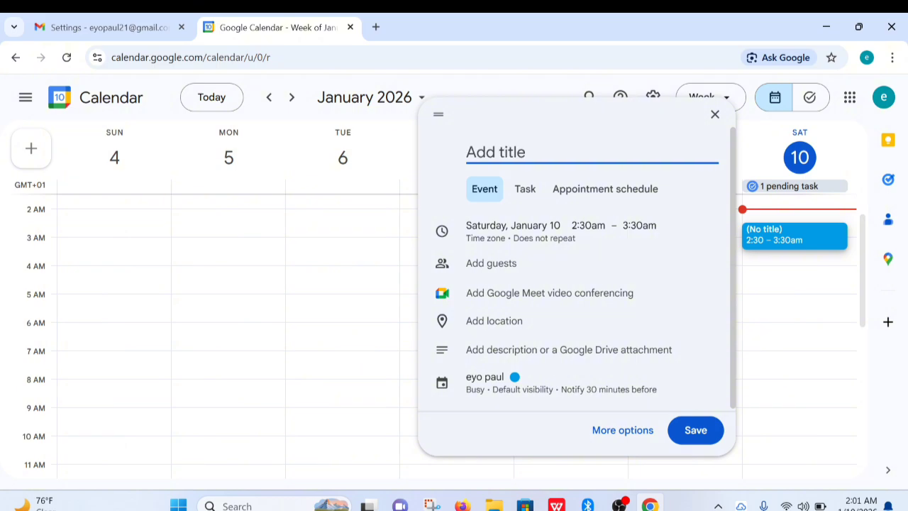
Title the event "traning" and open its full event details.
text(traning)
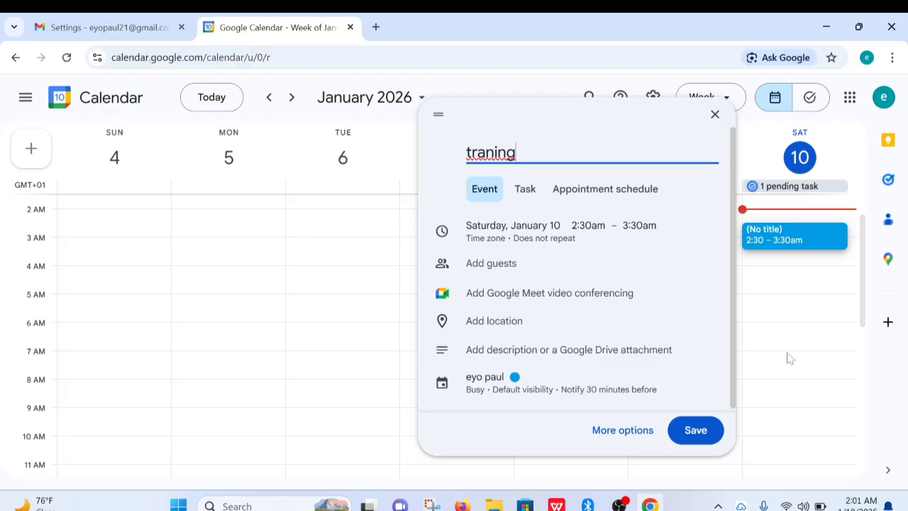
click(627, 430)
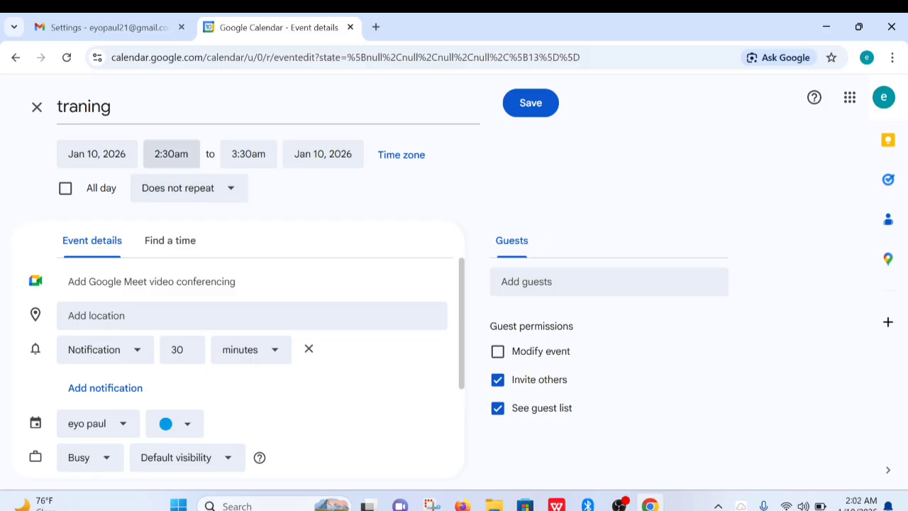
Set the start time of the "traning" event to 9:00am.
click(191, 162)
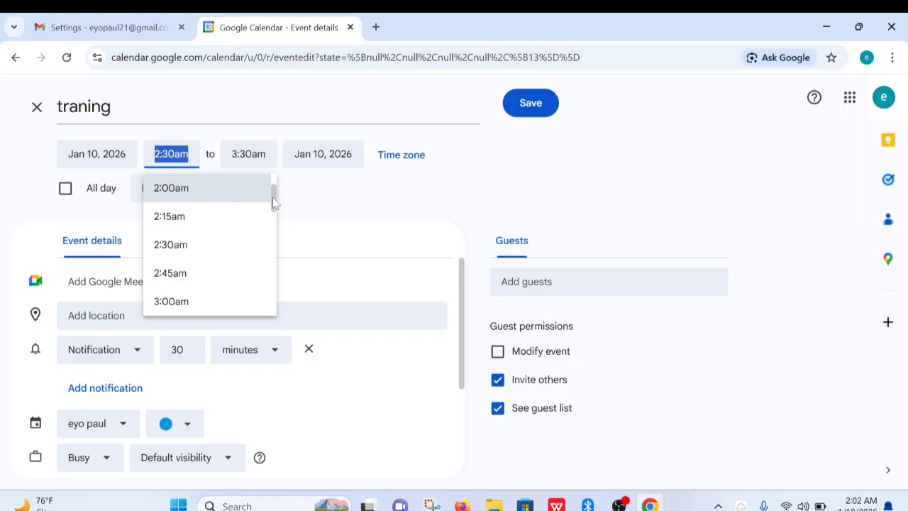
drag(273, 202, 262, 280)
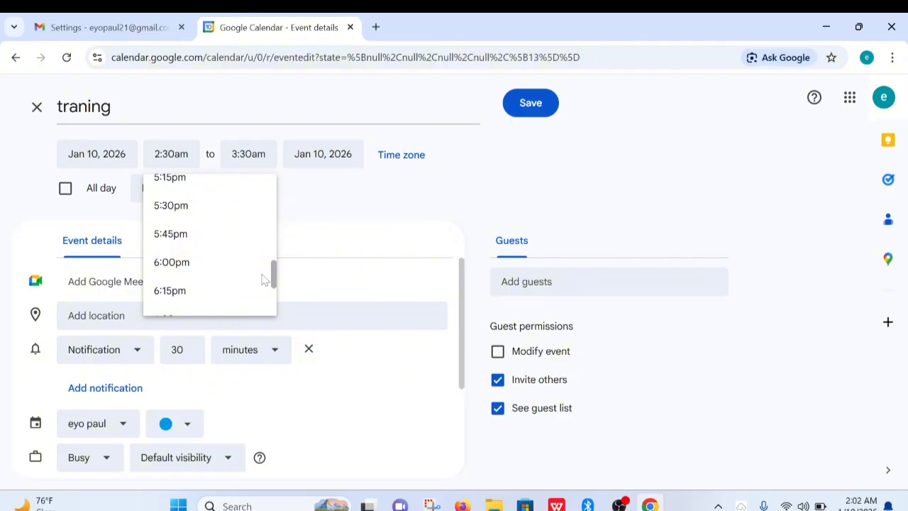
drag(262, 280, 264, 229)
scroll(264, 229, up, 1)
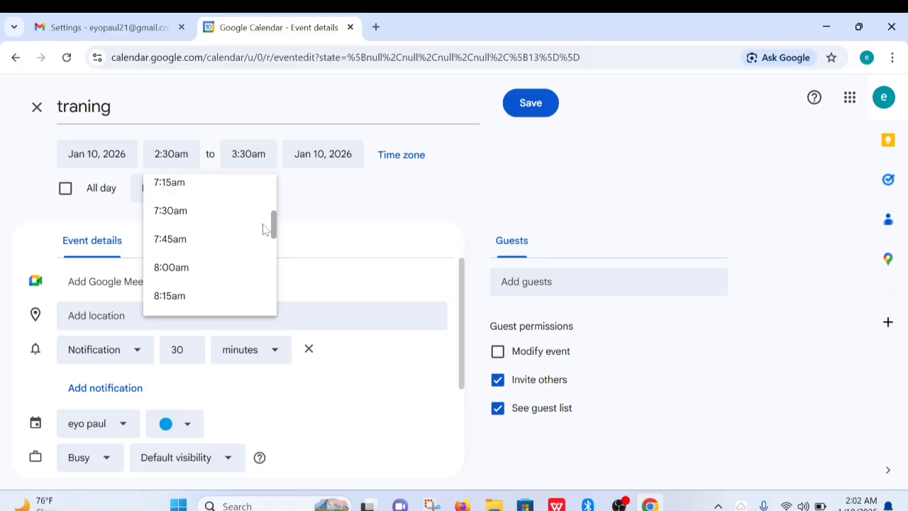
scroll(263, 230, down, 1)
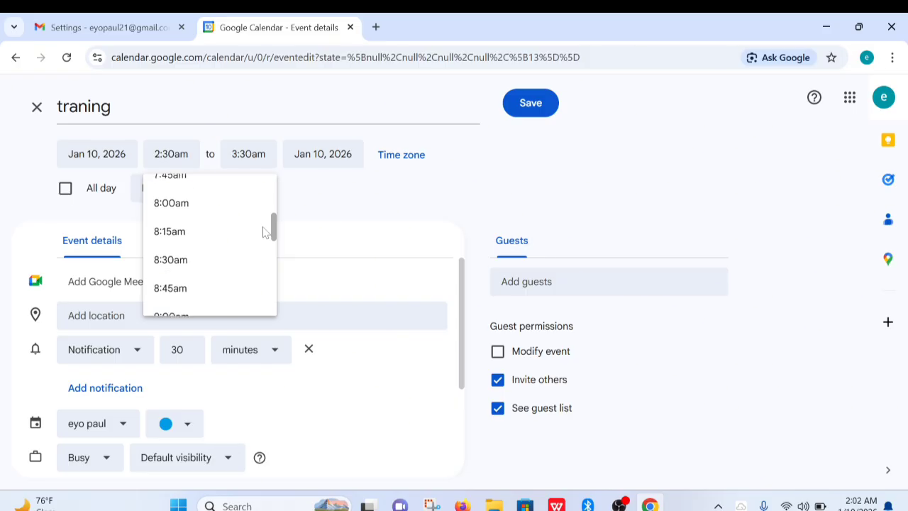
scroll(264, 231, down, 1)
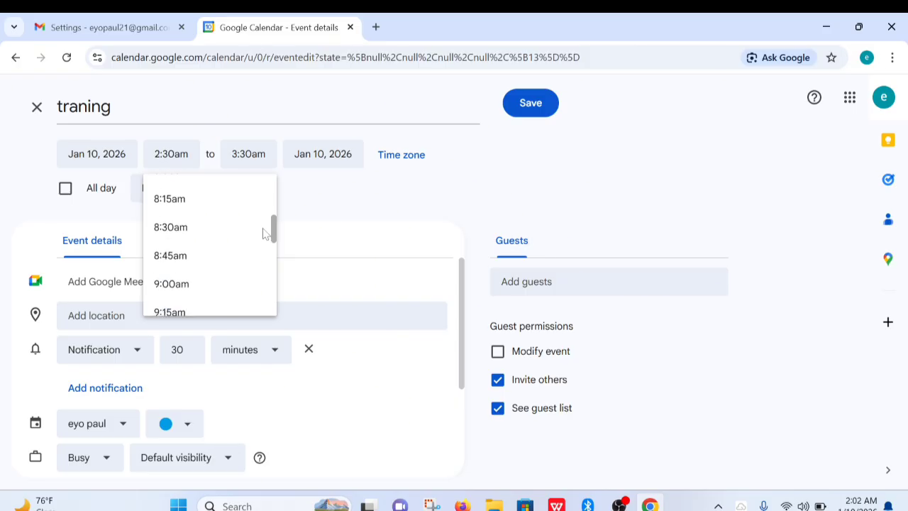
click(190, 283)
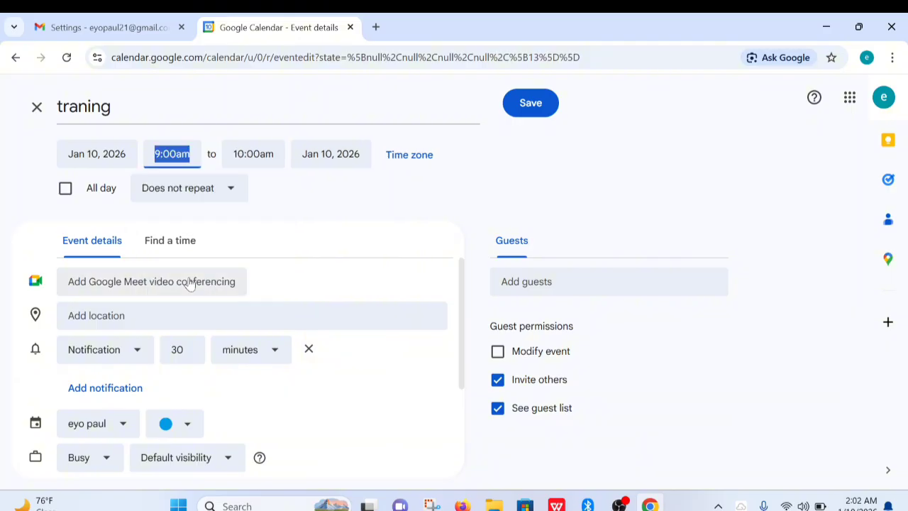
Set the end time of the "traning" event to 12:00pm.
click(277, 154)
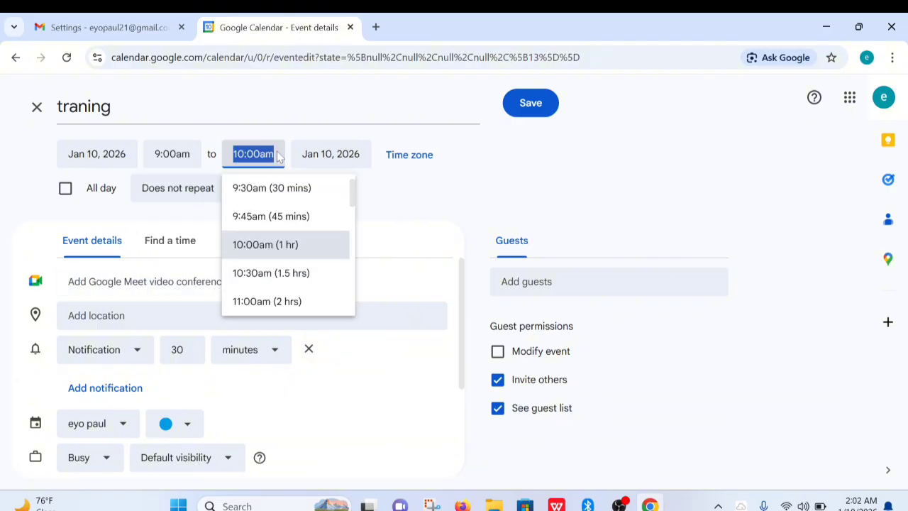
click(350, 196)
drag(350, 196, 350, 204)
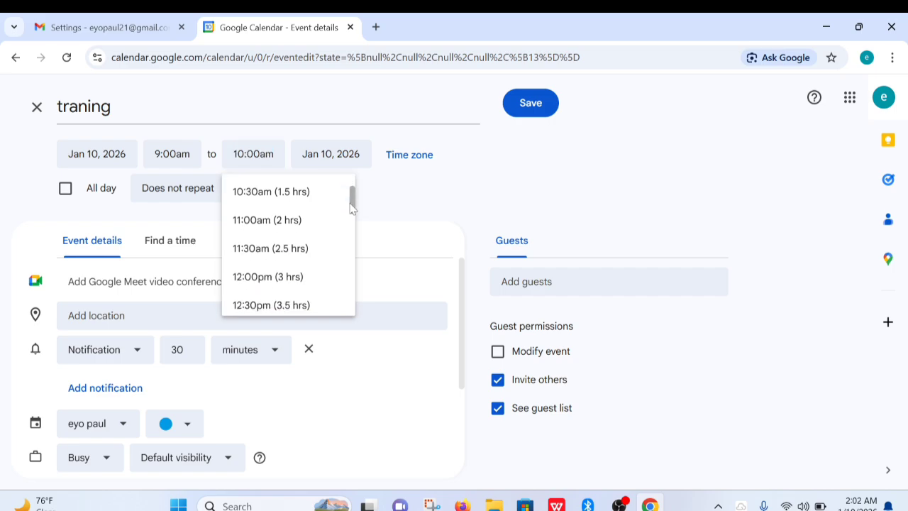
click(254, 284)
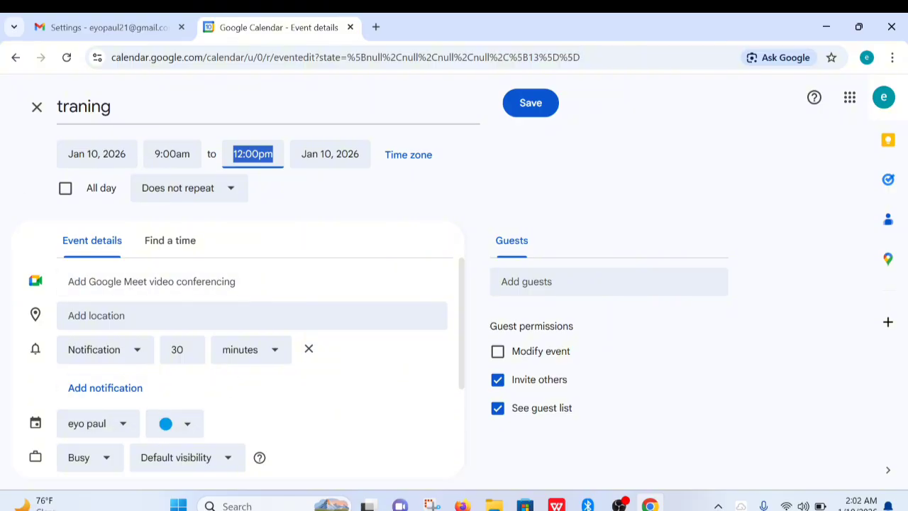
Choose Peacock as the event colour and set its reminder to the Notification type, counted in minutes.
click(186, 423)
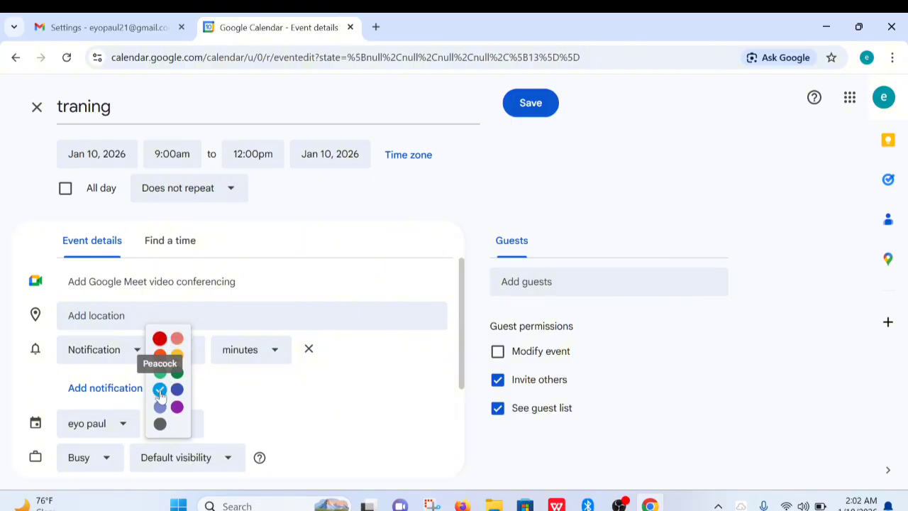
click(160, 390)
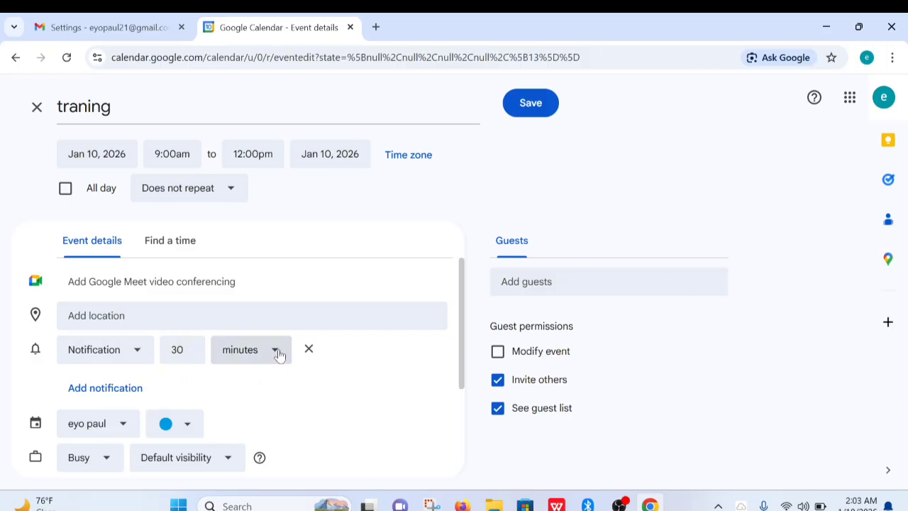
click(139, 357)
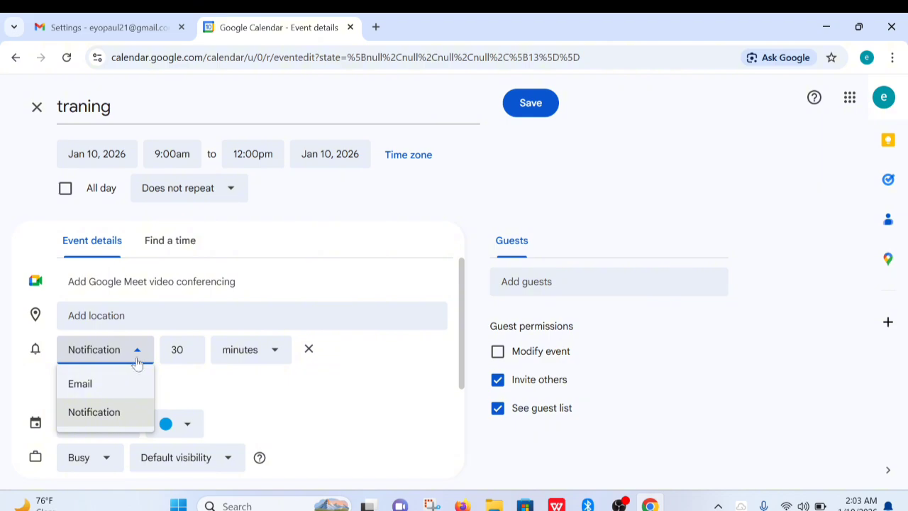
click(131, 412)
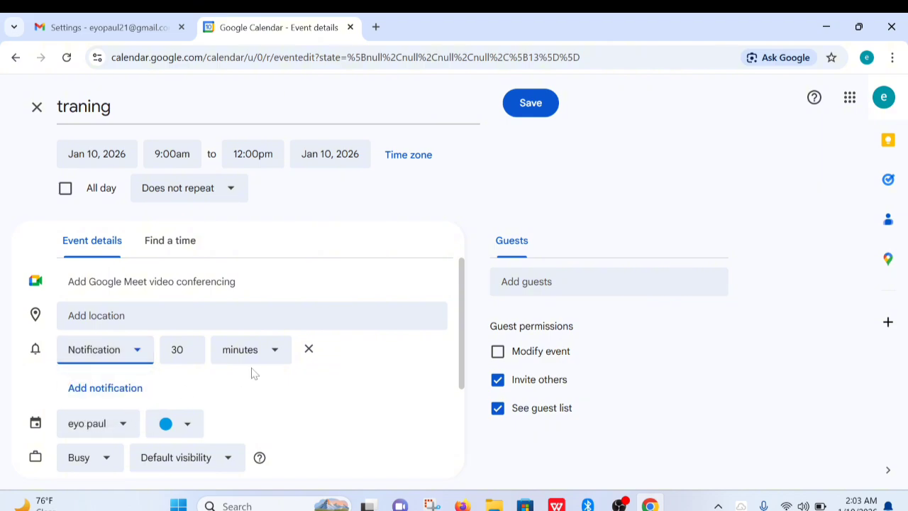
click(275, 356)
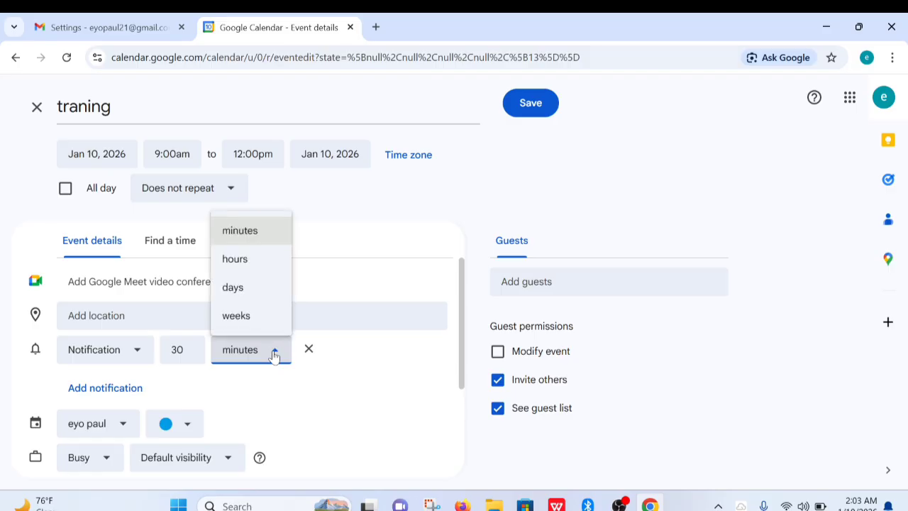
click(264, 234)
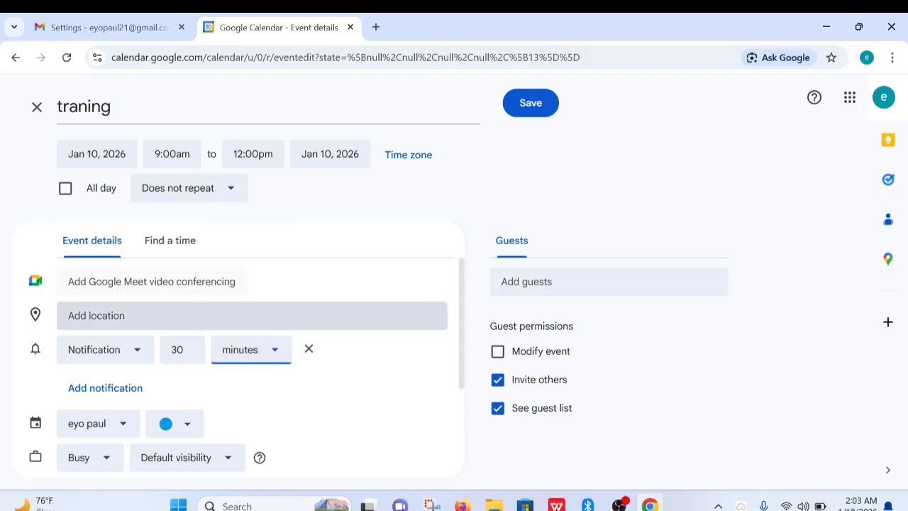
Review the remaining details of the "traning" event and save it.
scroll(187, 333, down, 3)
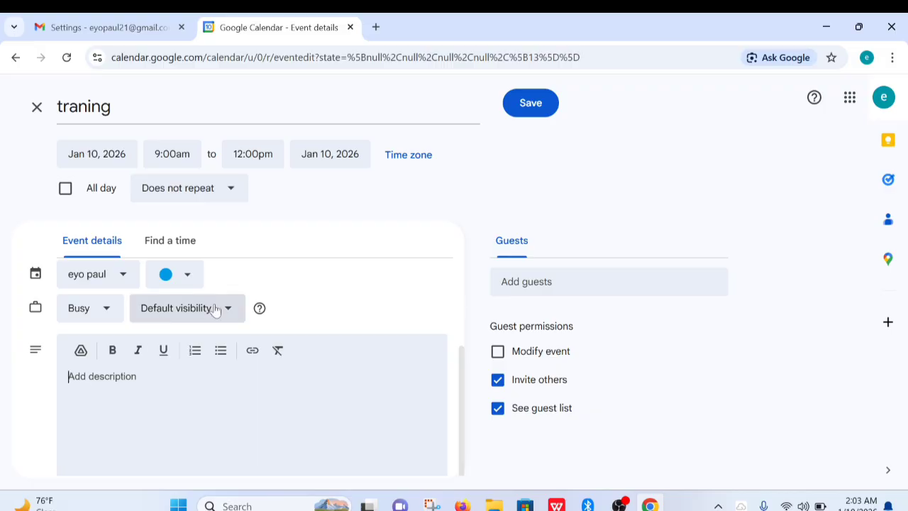
scroll(241, 369, up, 1)
scroll(296, 286, up, 1)
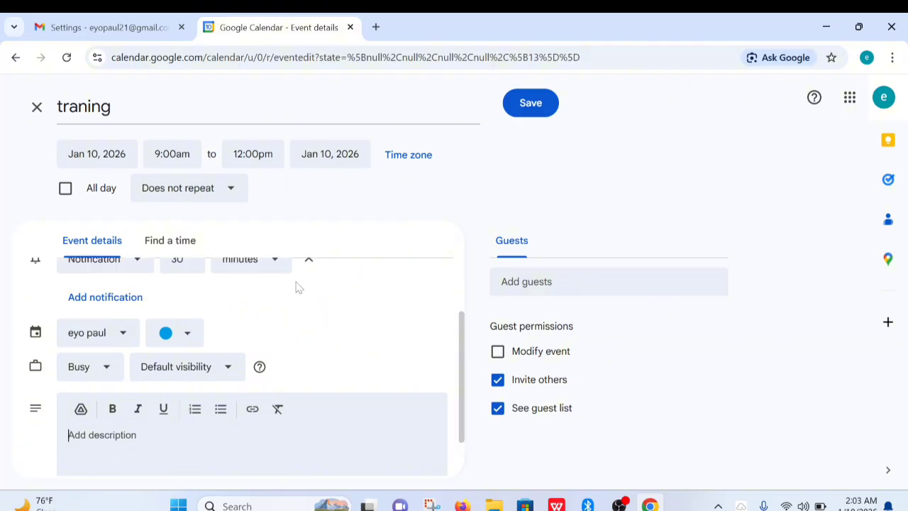
scroll(265, 277, up, 1)
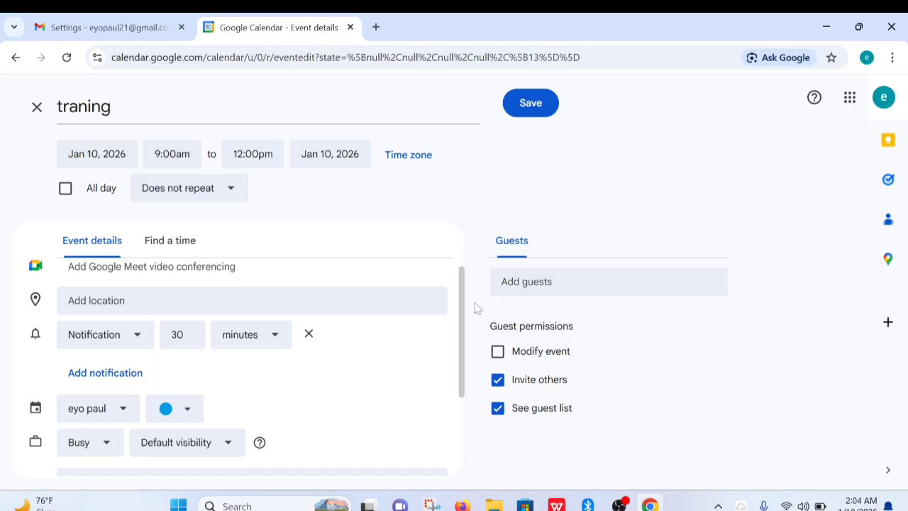
click(543, 102)
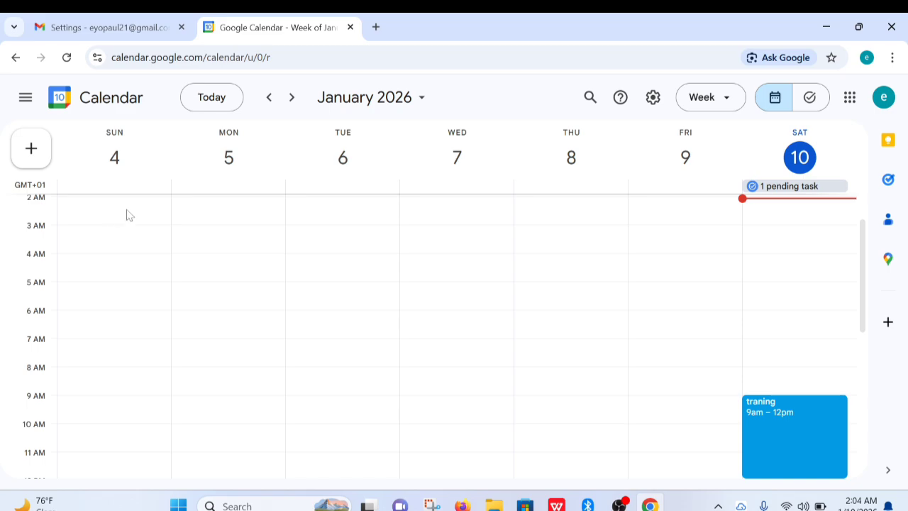
Start a new event on Sunday, January 4 at 6:30am and bring up the On-Screen Keyboard.
click(88, 345)
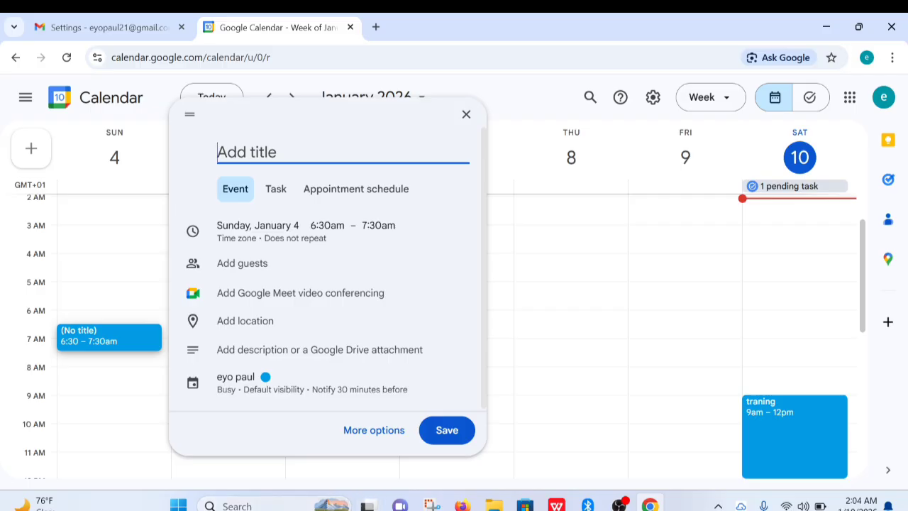
click(227, 506)
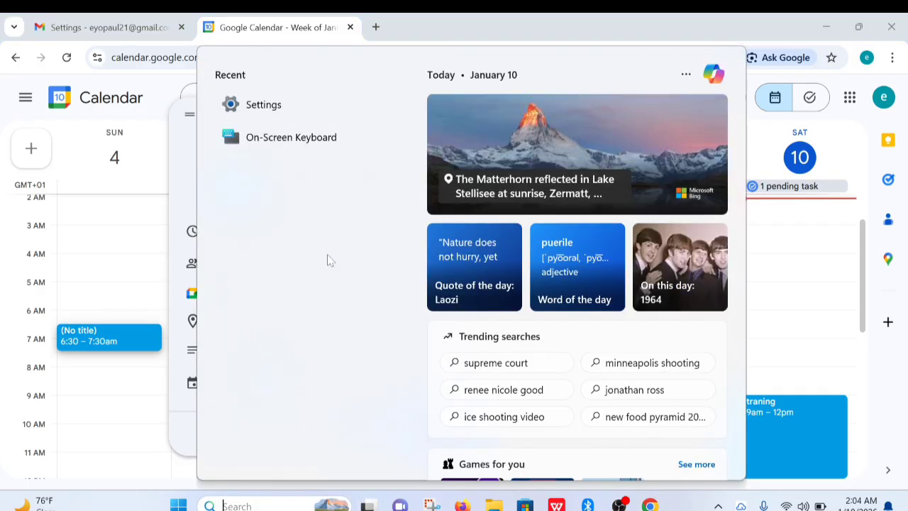
click(298, 140)
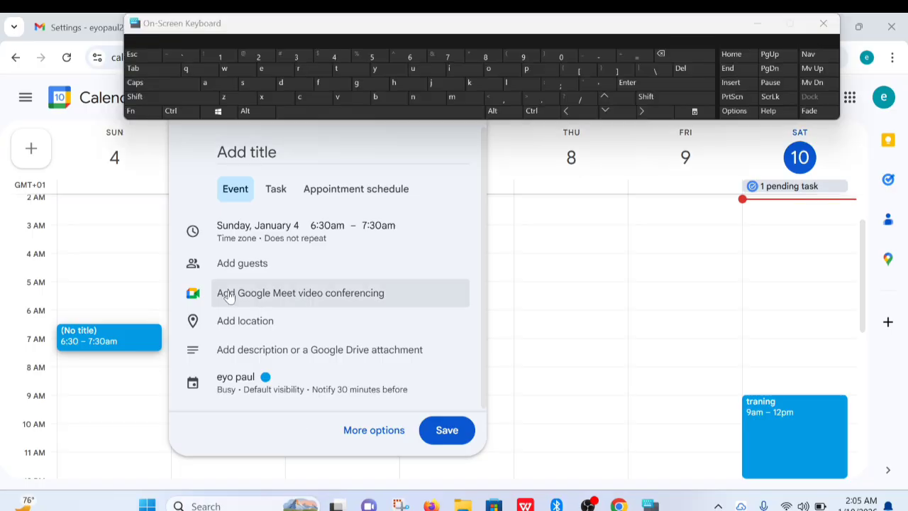
Title the new event "SUNDAY SERVICE" and open its full event details.
click(218, 153)
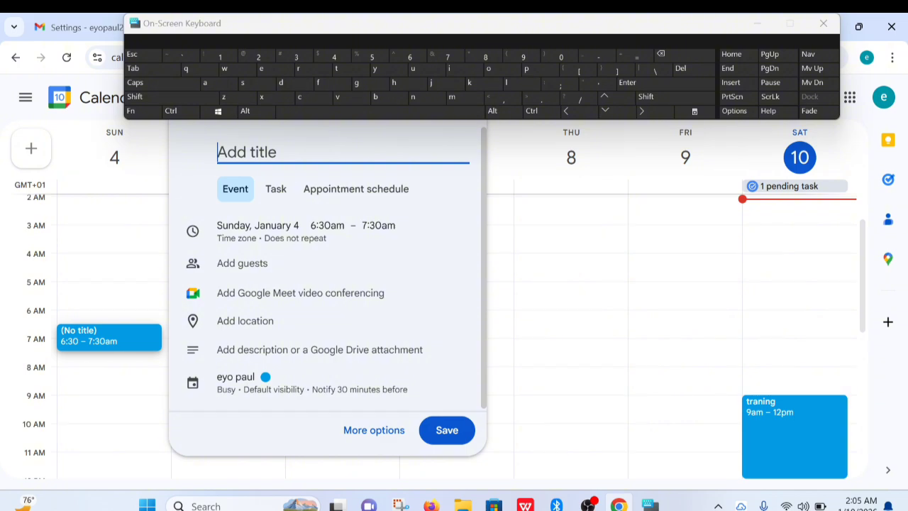
click(162, 86)
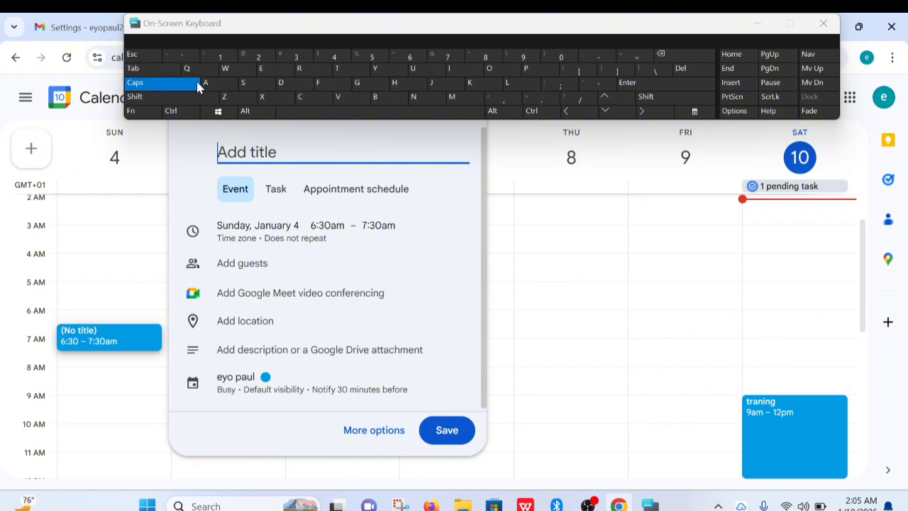
click(247, 85)
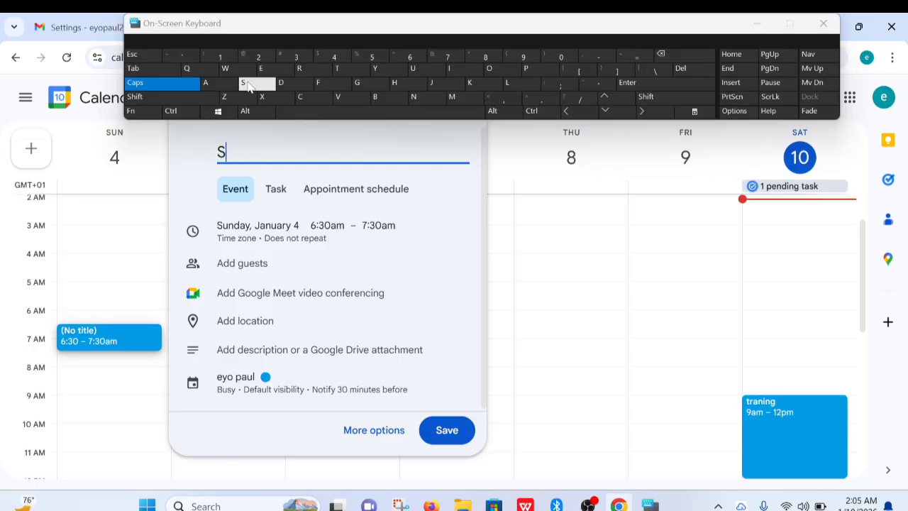
text(UN)
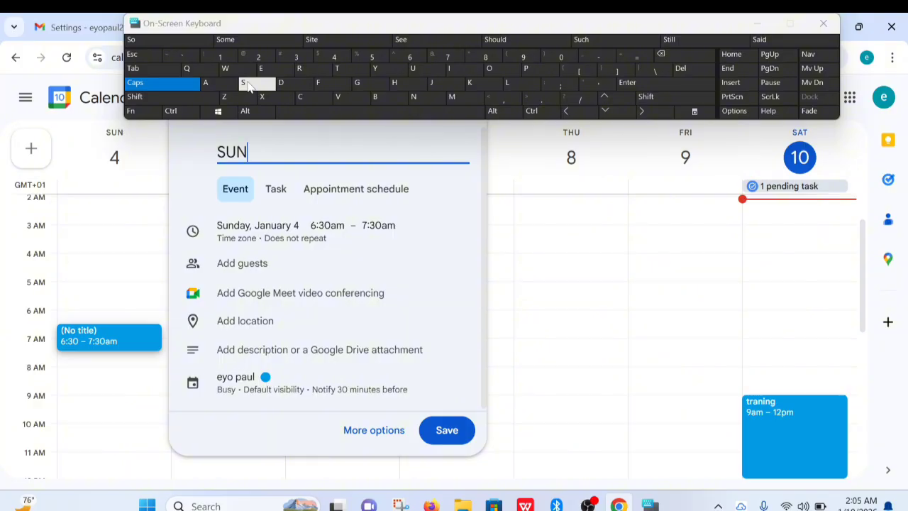
text(DAY S)
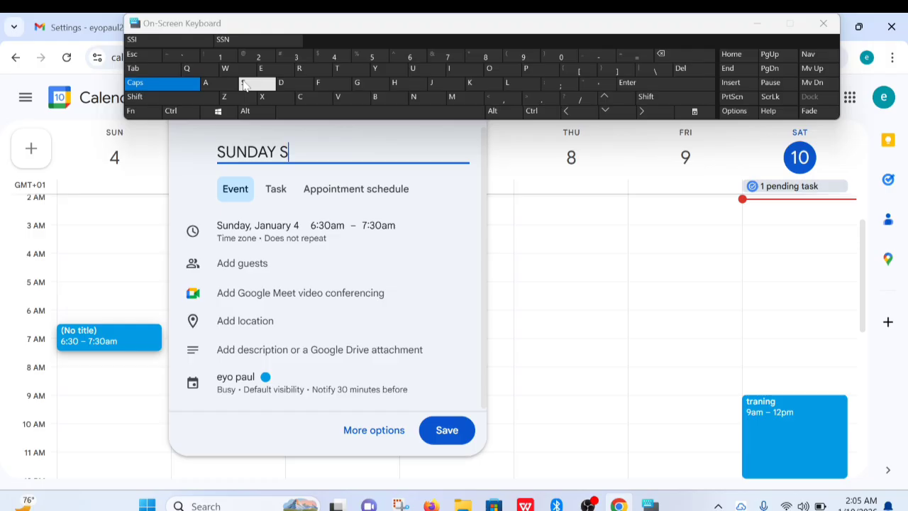
text(ERVIVE)
key(BackSpace)
key(BackSpace)
key(BackSpace)
text(CE)
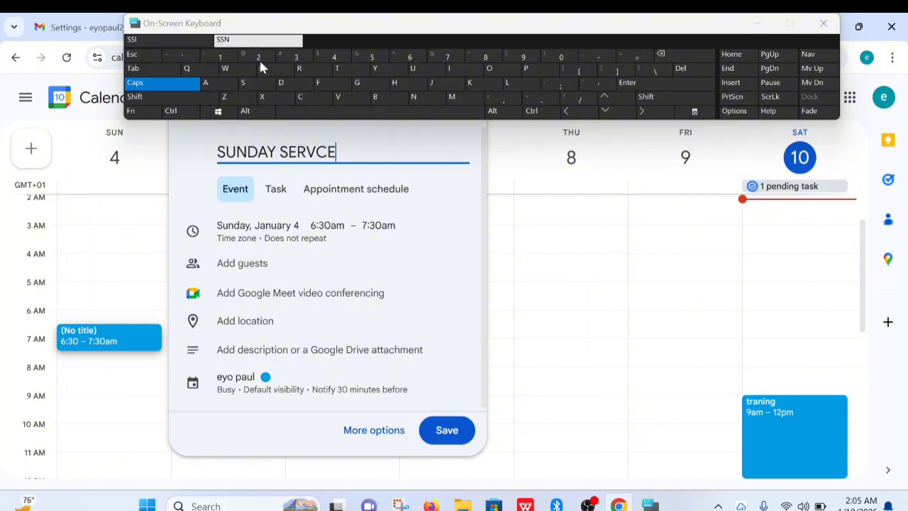
click(315, 152)
text(I)
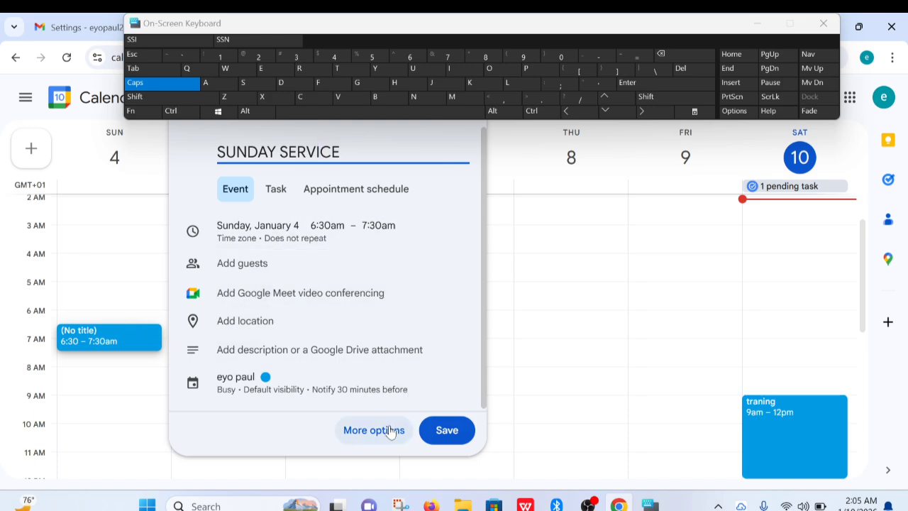
key(Return)
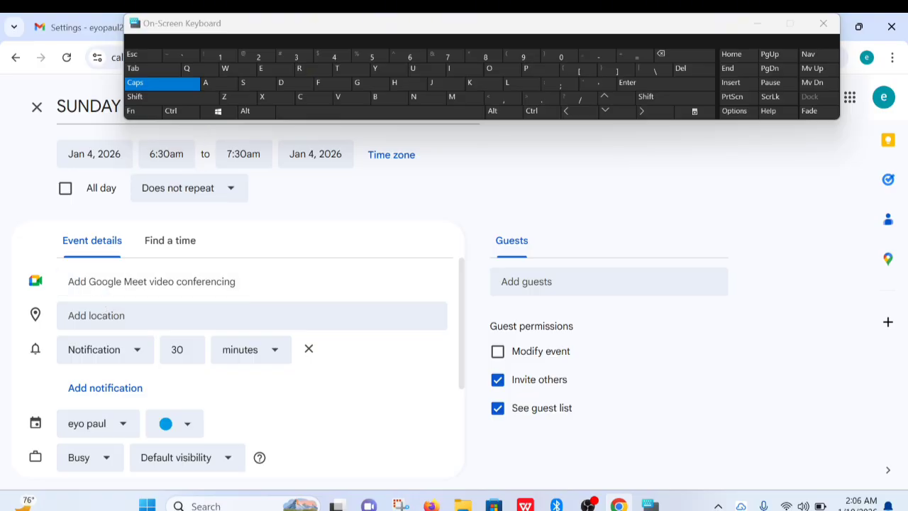
Set the "SUNDAY SERVICE" event to run from 7:00am to 9:00am.
click(188, 161)
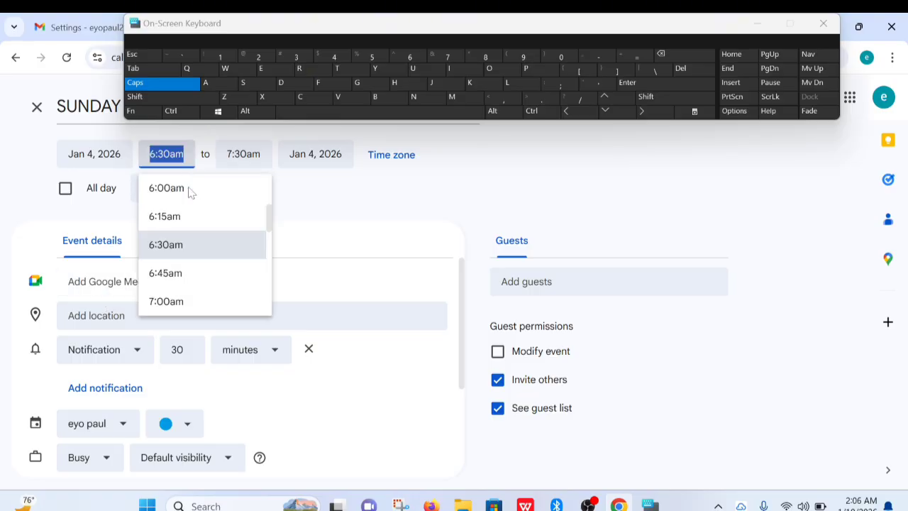
click(168, 301)
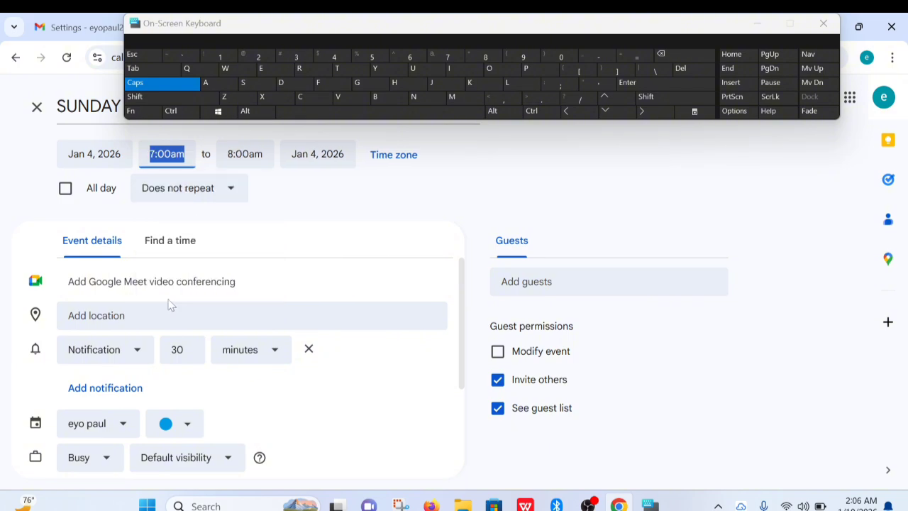
click(264, 155)
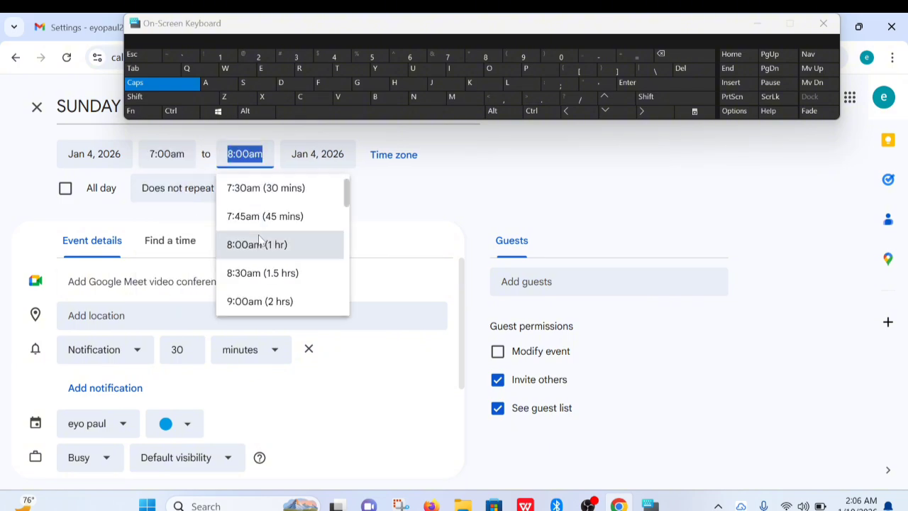
click(244, 301)
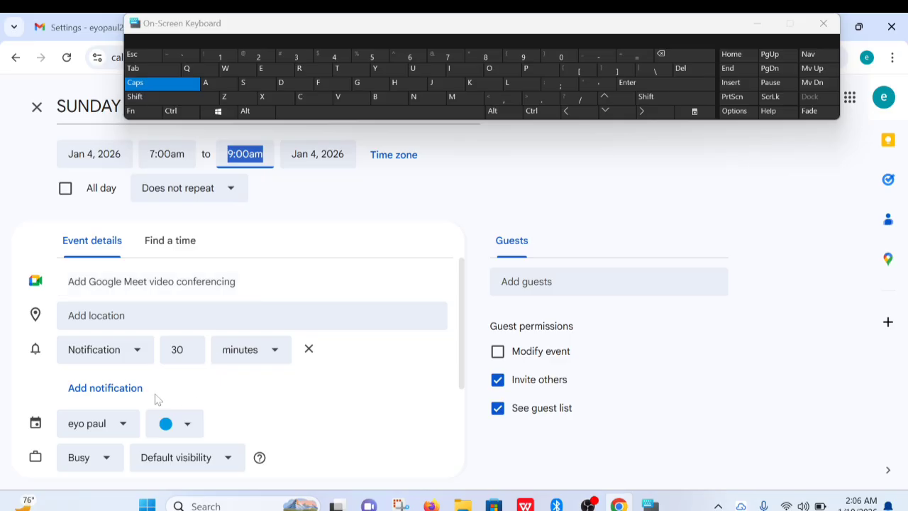
Colour the "SUNDAY SERVICE" event dark green and save it, shifting the On-Screen Keyboard out of the way.
click(190, 428)
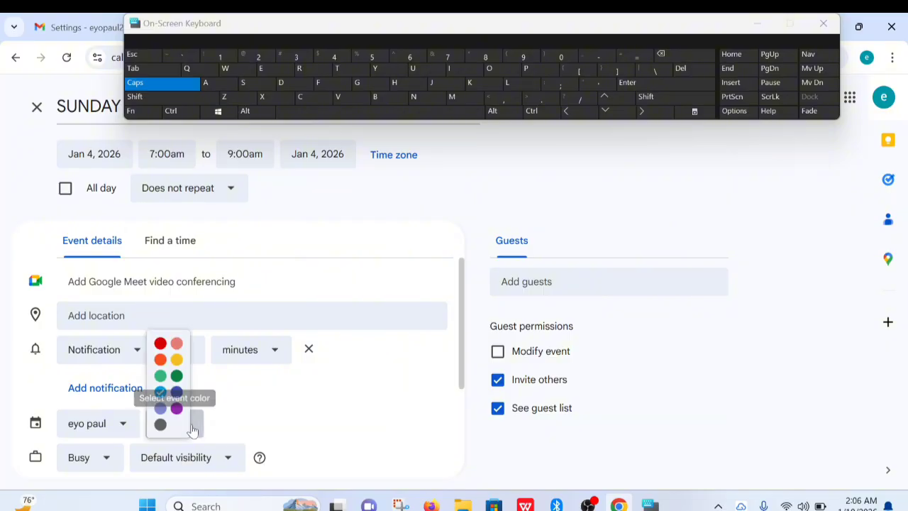
click(175, 372)
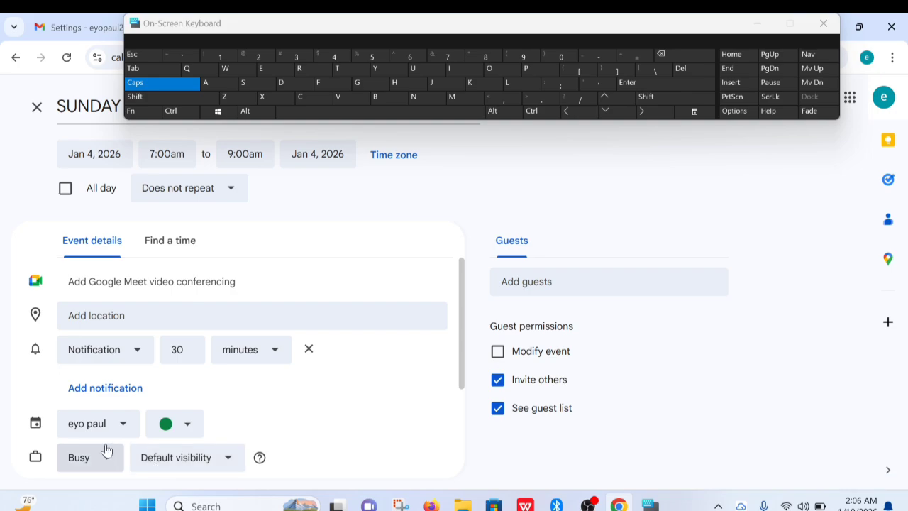
scroll(248, 425, down, 2)
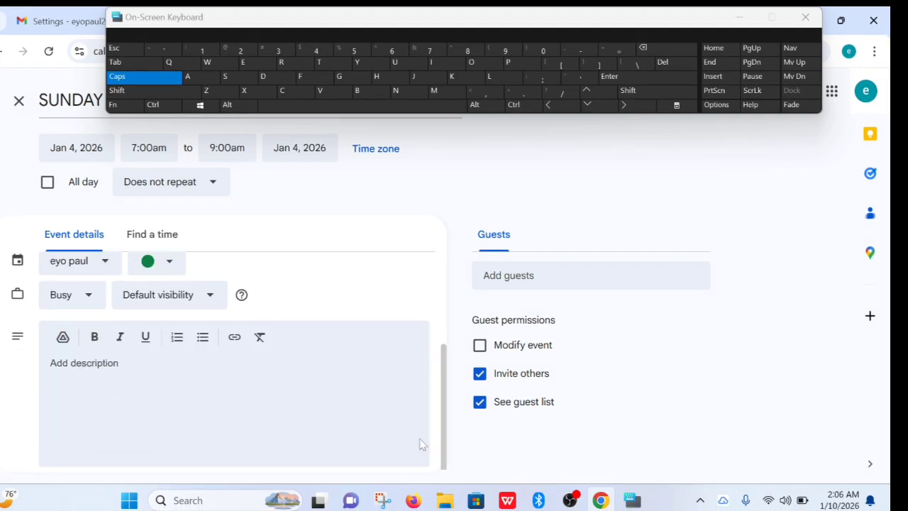
click(51, 362)
scroll(443, 374, up, 2)
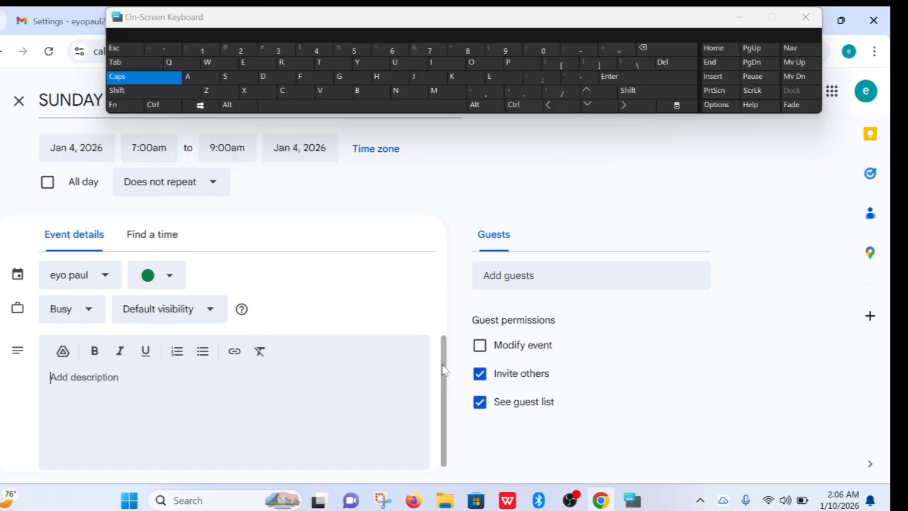
drag(442, 368, 456, 285)
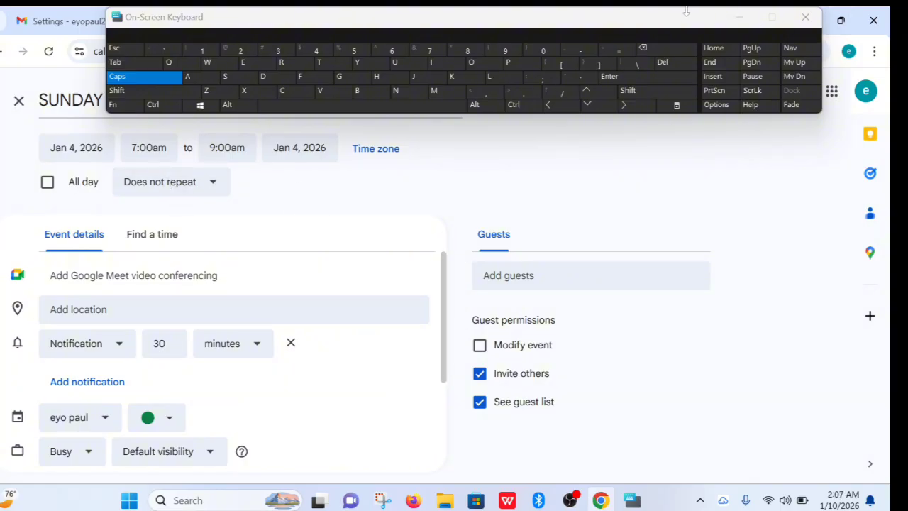
drag(678, 27, 702, 167)
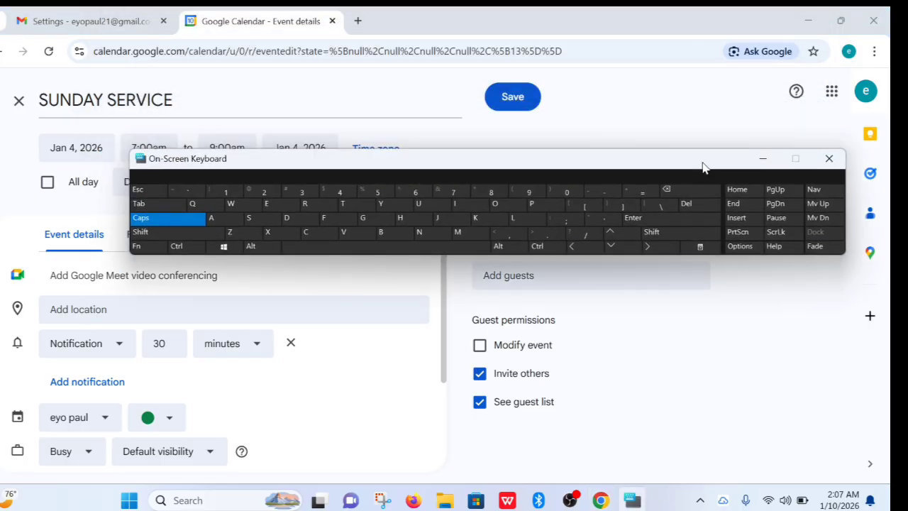
click(532, 97)
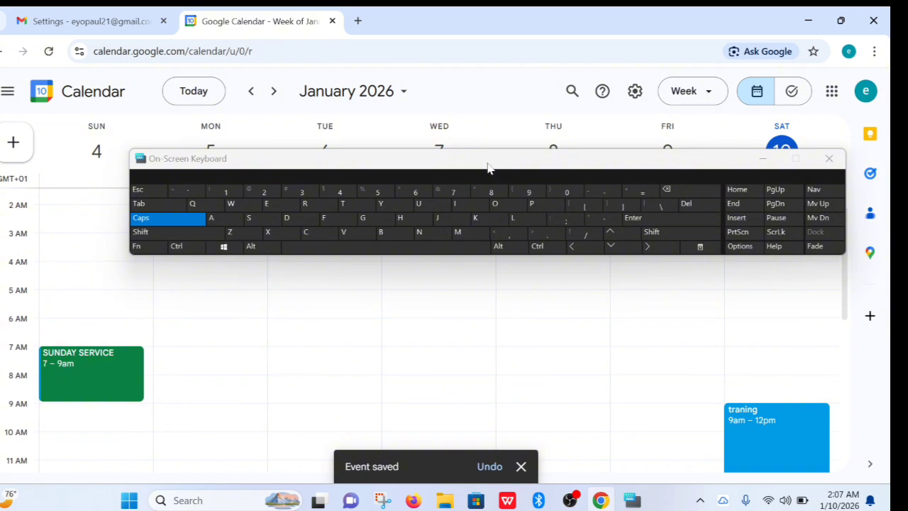
Move the On-Screen Keyboard clear of the week grid and start an event on Monday, January 5 at about 3 AM.
drag(489, 168, 463, 18)
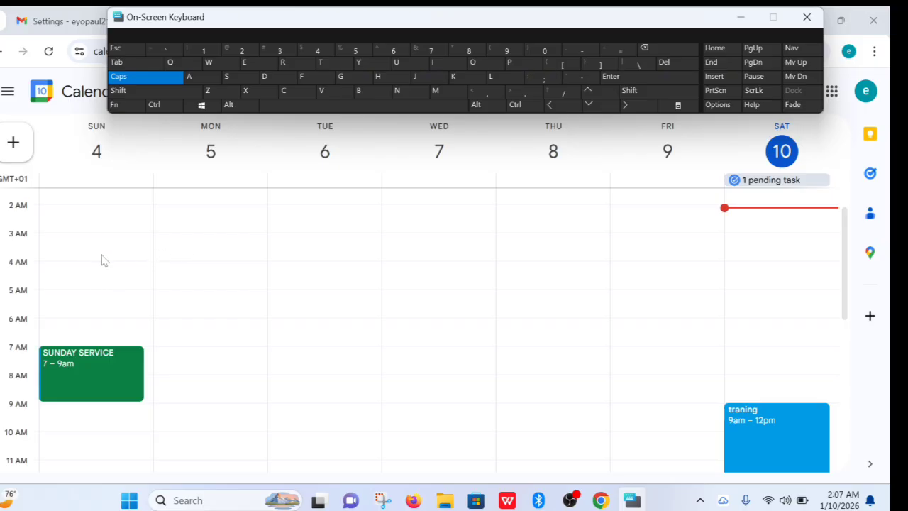
click(209, 234)
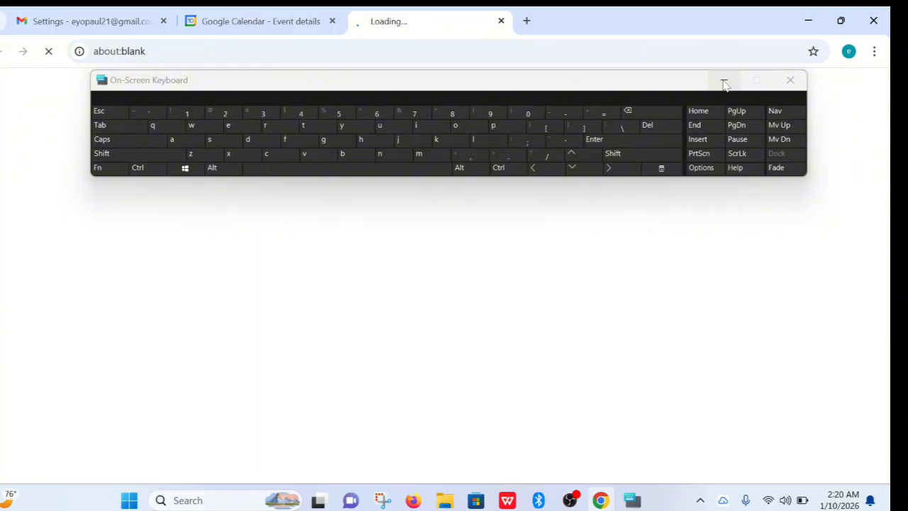
Minimize the On-Screen Keyboard and switch from Google Meet back to the event details in Google Calendar.
click(724, 83)
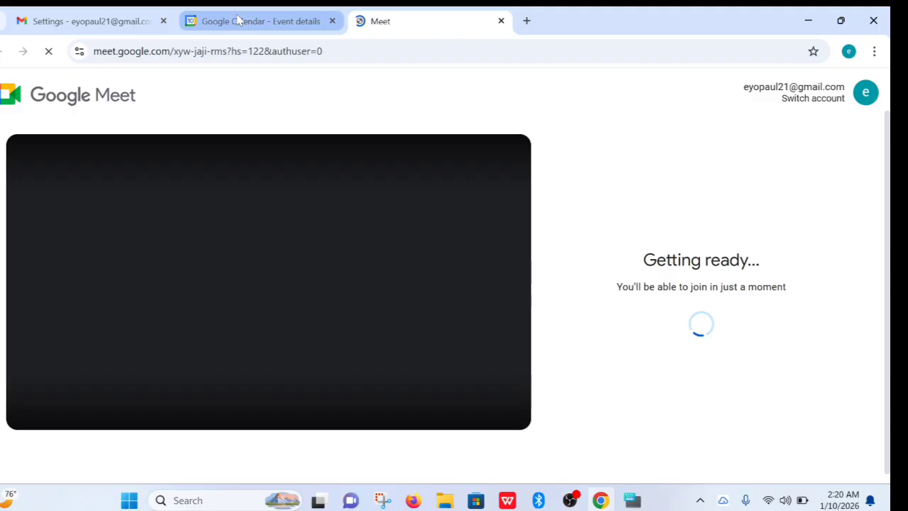
click(238, 21)
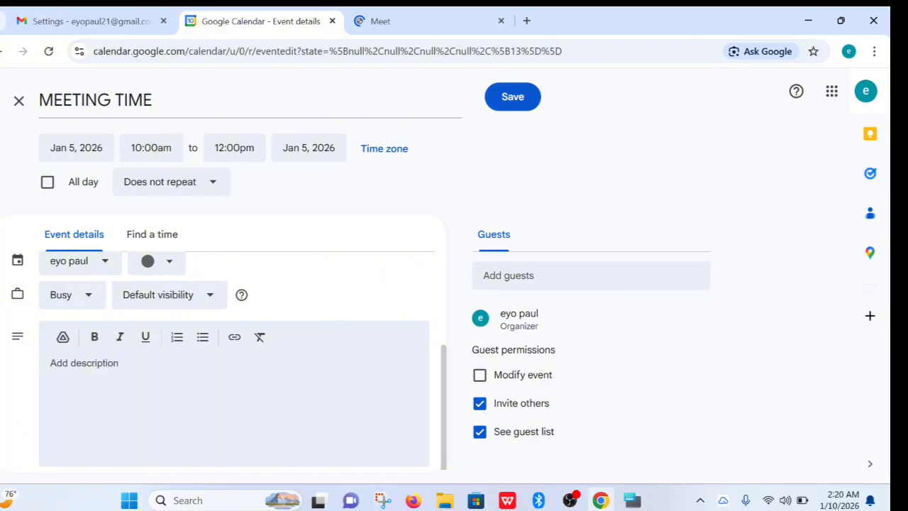
Change the "MEETING TIME" event colour to light red, save it and view it in the week schedule.
scroll(234, 355, up, 1)
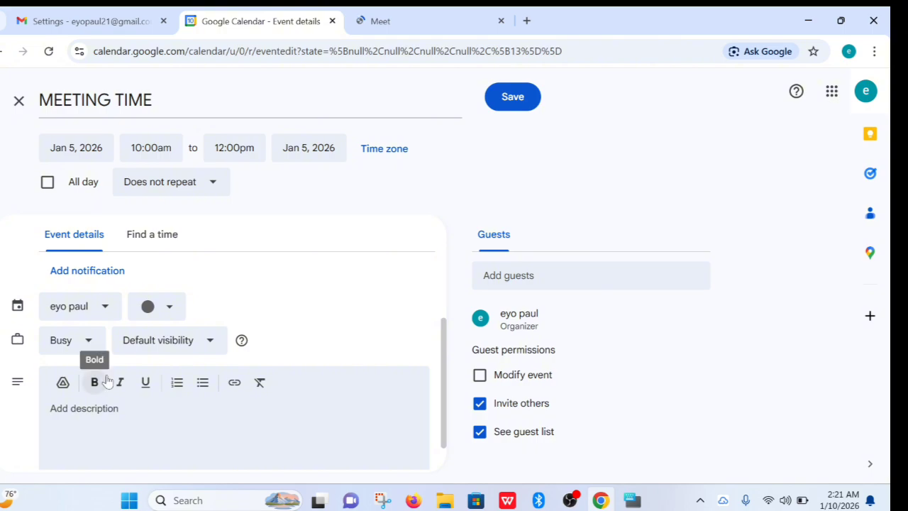
click(172, 312)
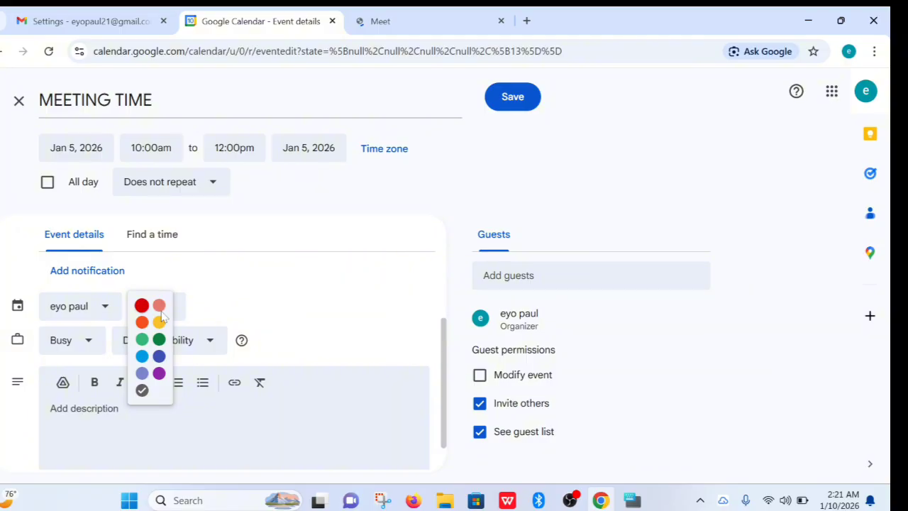
click(159, 306)
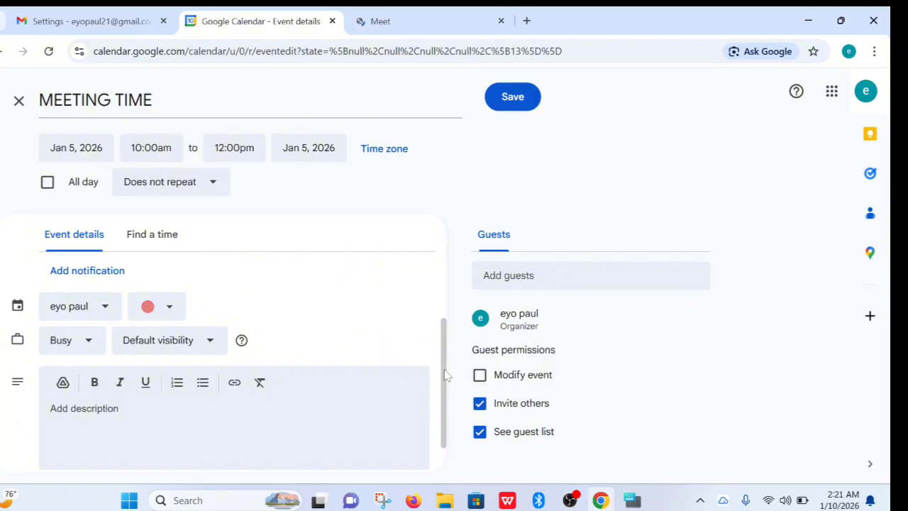
click(507, 98)
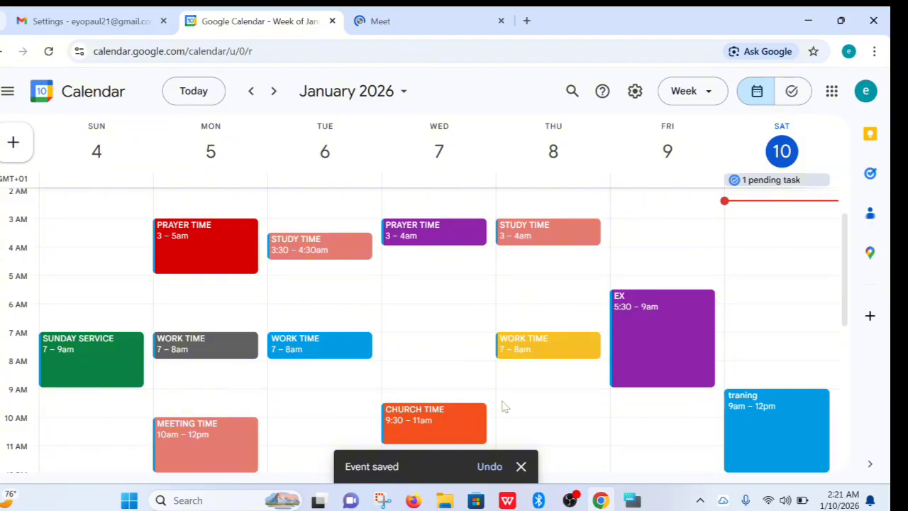
scroll(190, 436, down, 1)
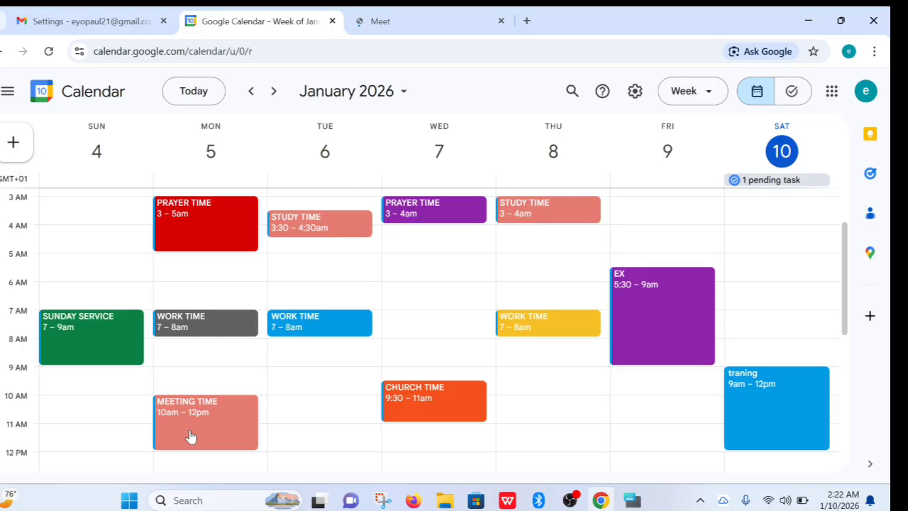
Open the "MEETING TIME" event on Monday, January 5 and copy its Google Meet joining info.
click(190, 436)
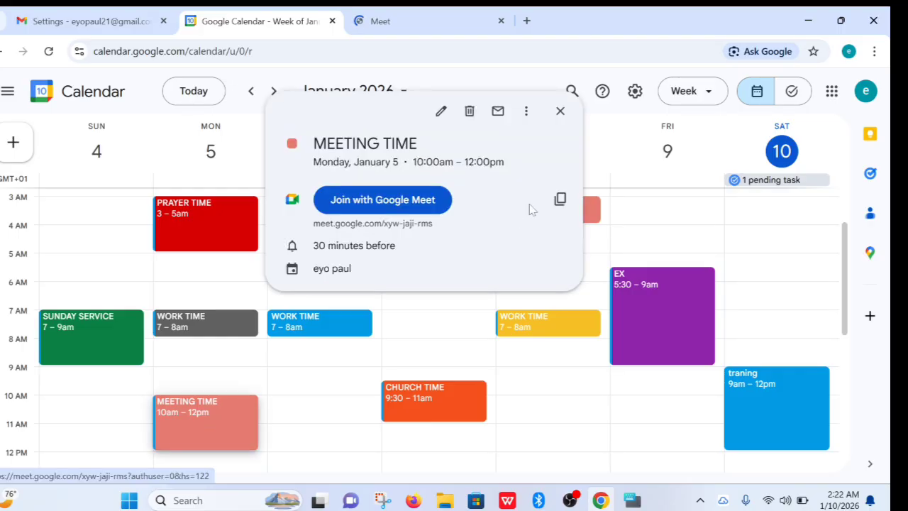
click(560, 200)
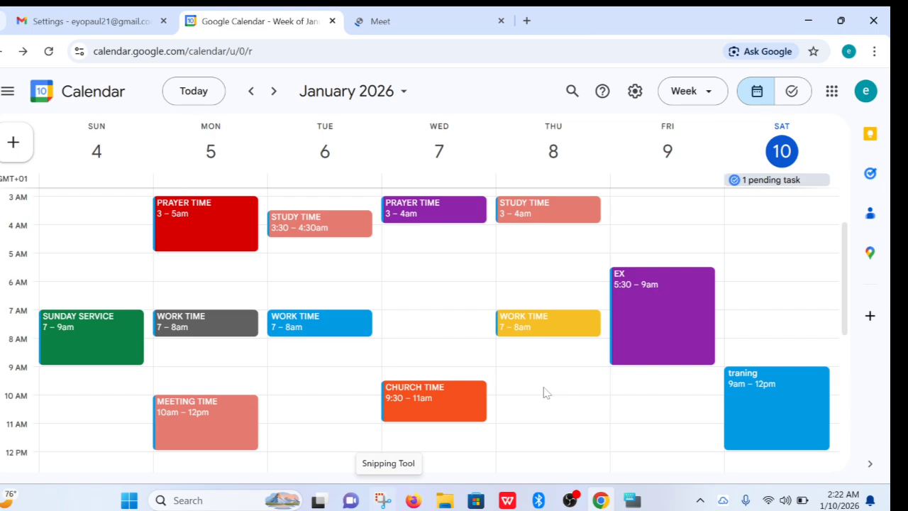
Capture a rectangular screenshot of the whole week schedule, from the day headers down to the 12 PM row.
drag(844, 268, 845, 266)
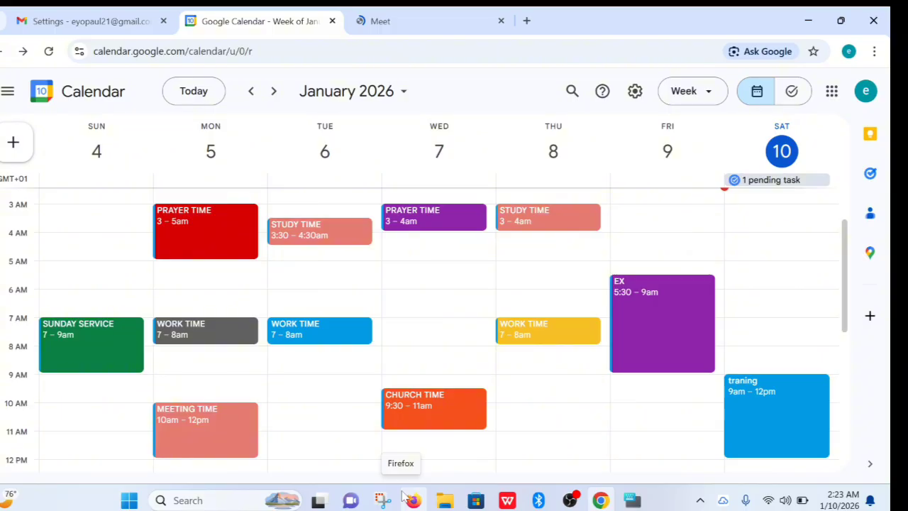
key(super+shift+s)
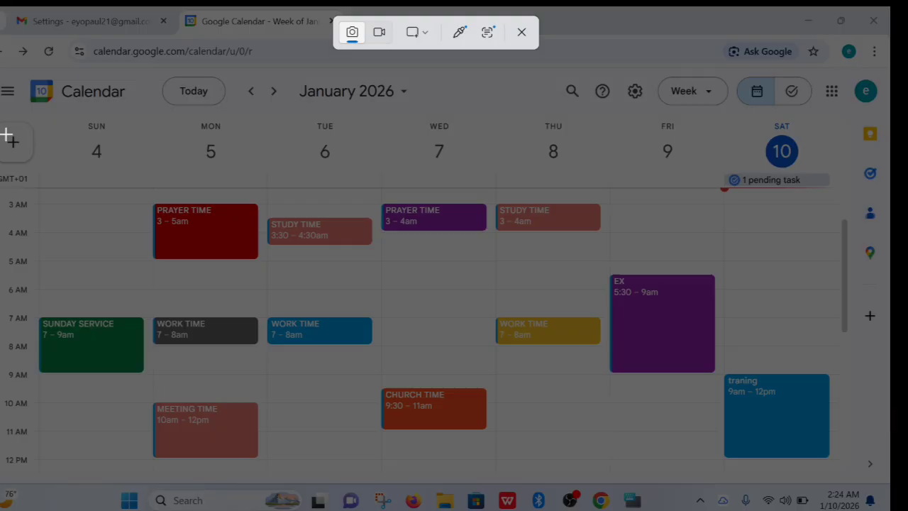
drag(1, 116, 848, 473)
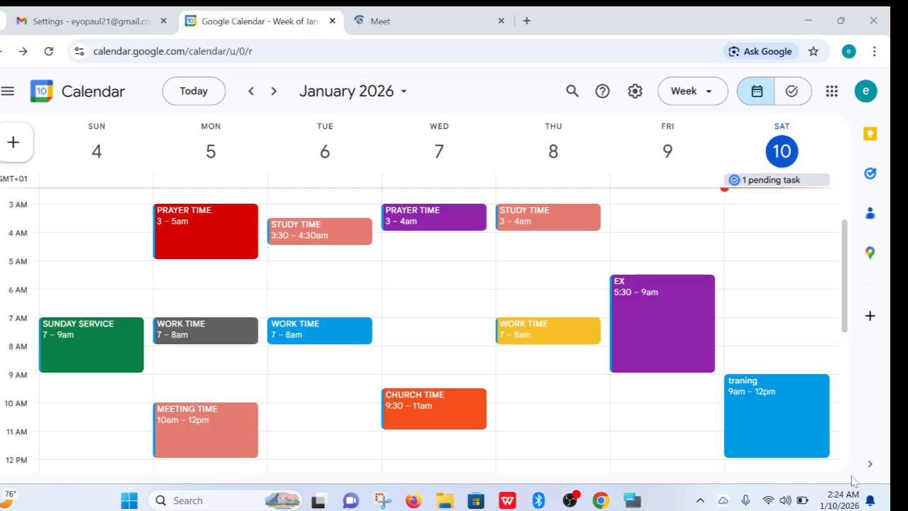
Switch to Google Drive, start a file upload and browse to the Screenshots folder inside Pictures.
mouse_move(600, 500)
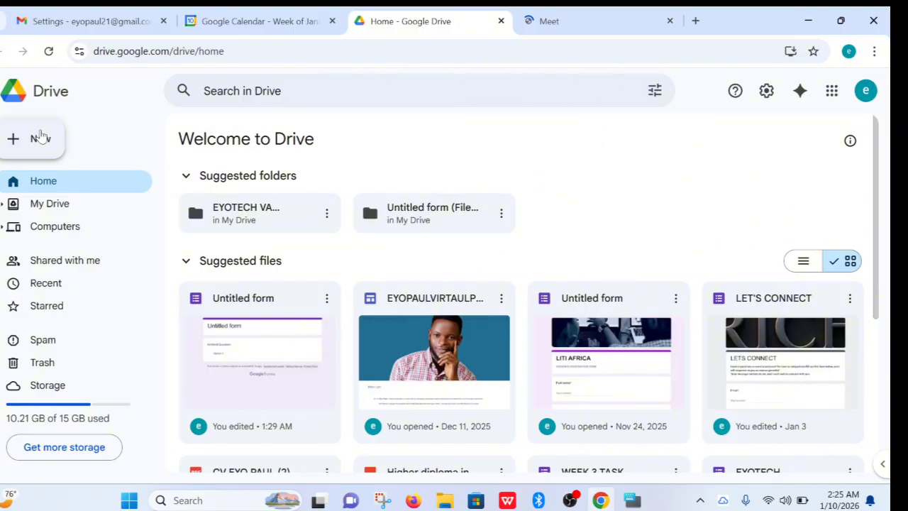
click(41, 137)
click(55, 200)
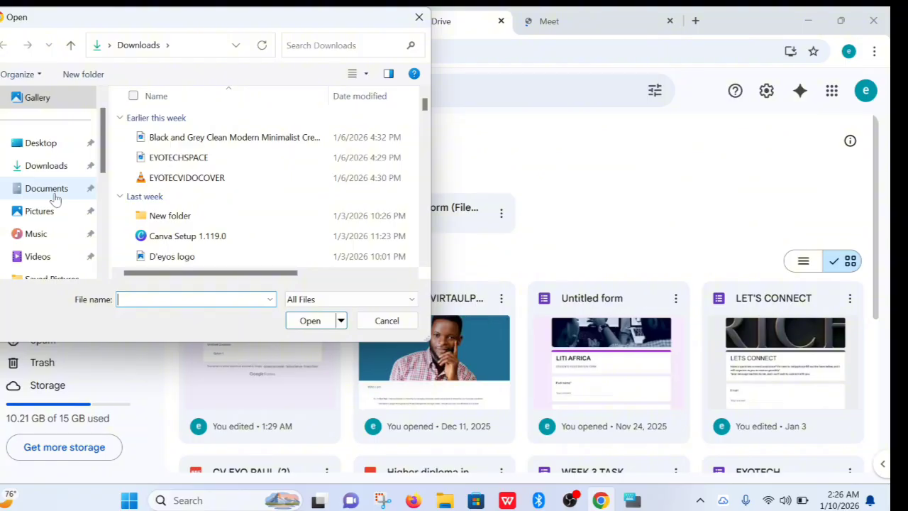
click(44, 211)
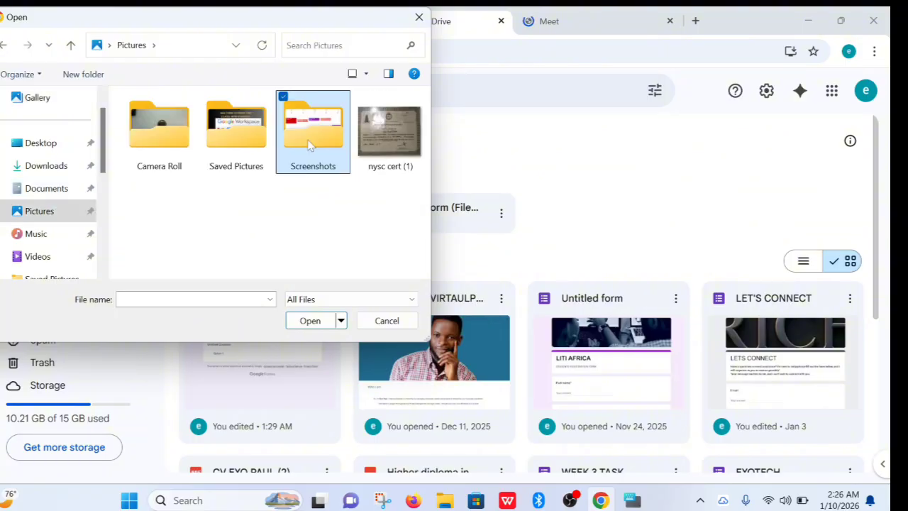
double_click(308, 145)
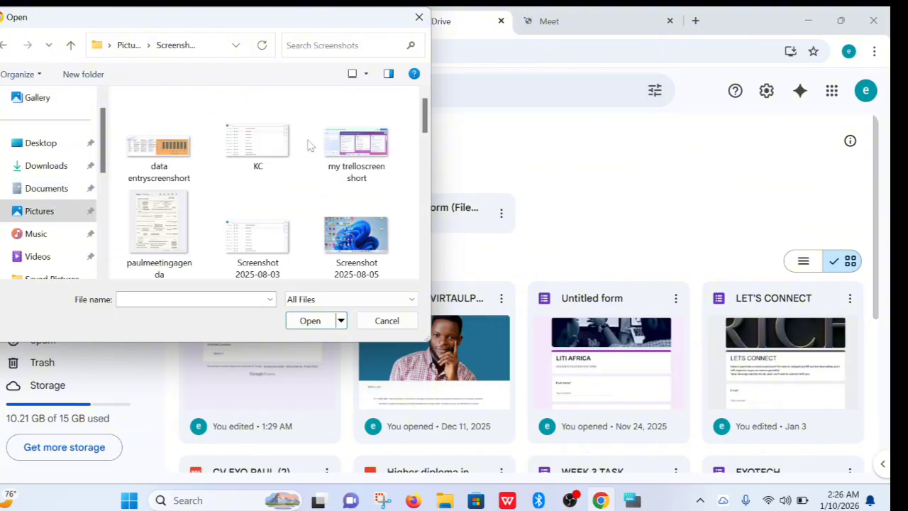
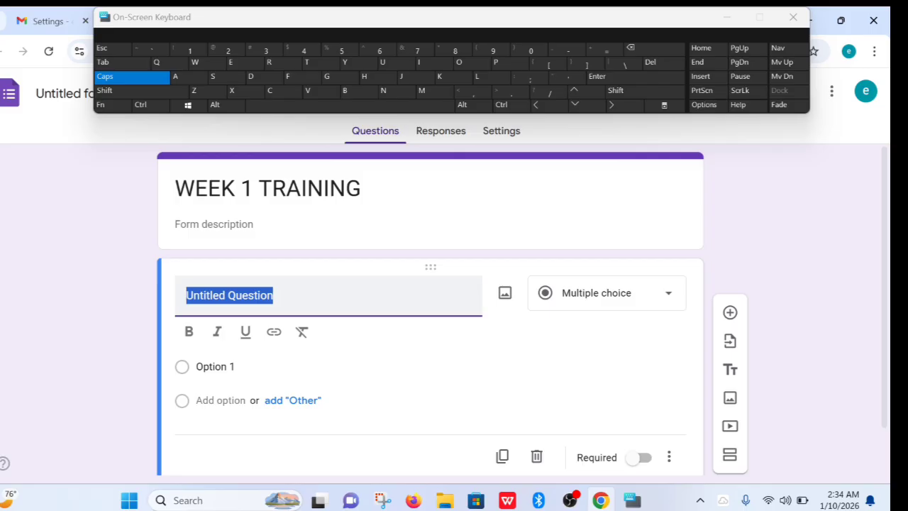
In the "WEEK 1 TRAINING" Google Forms form, open the first question's answer-type choices and clear the title of the "Untitled Title" block.
click(670, 302)
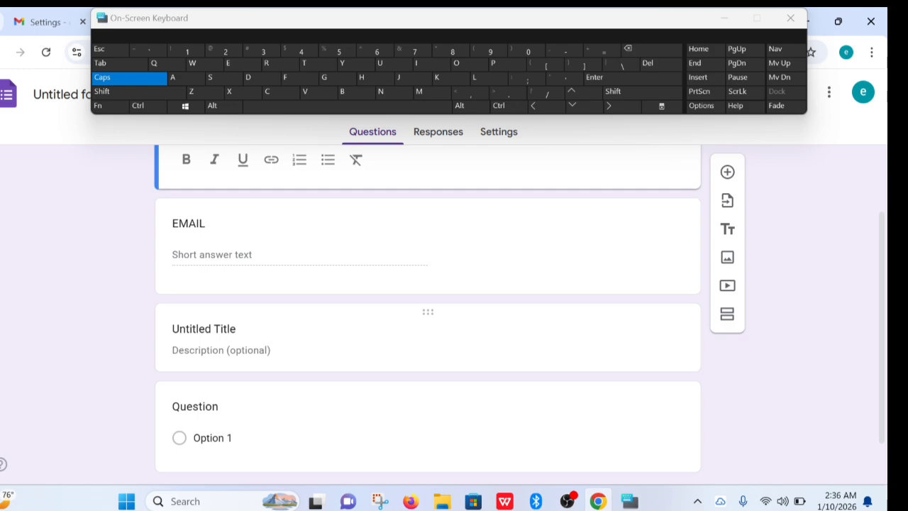
click(203, 329)
key(BackSpace)
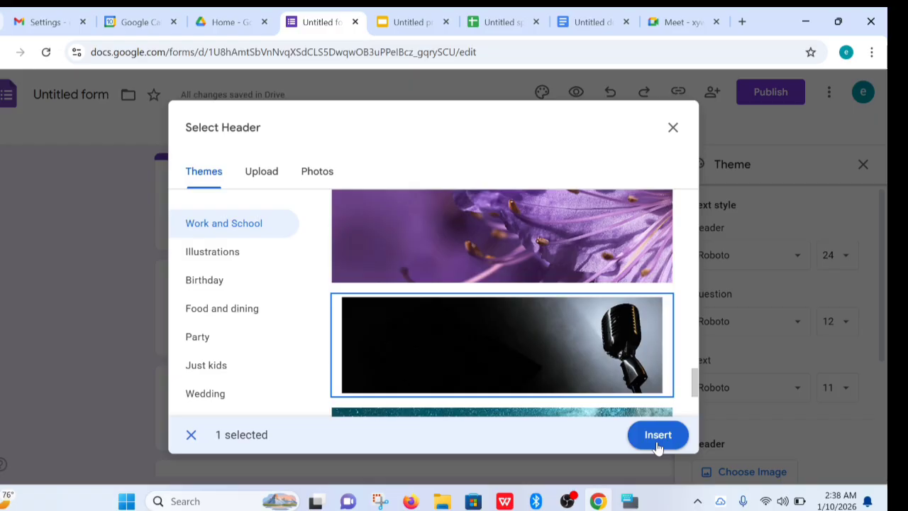
Insert the black microphone image as the form header and set the form's background to light grey.
click(657, 436)
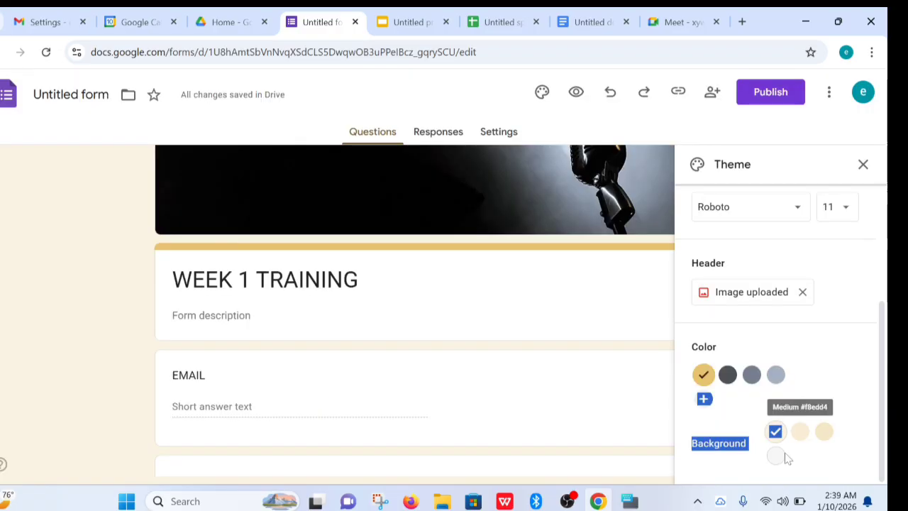
click(783, 454)
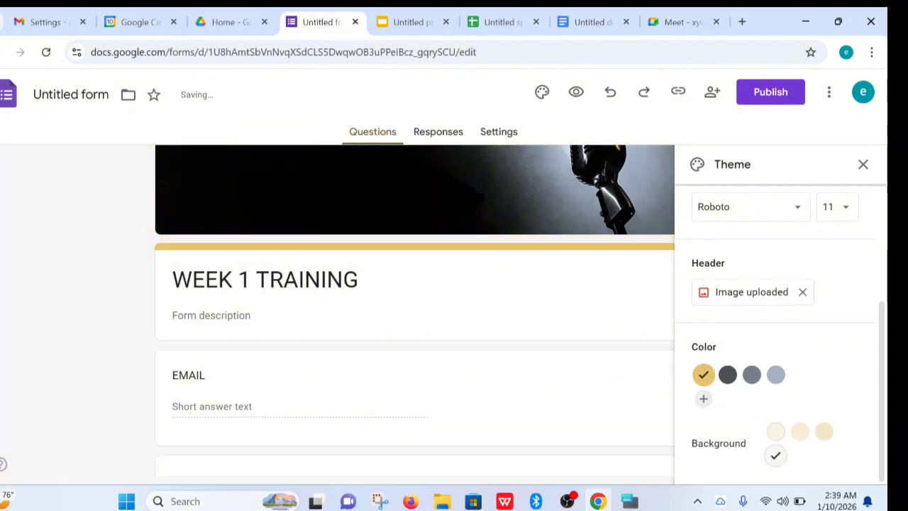